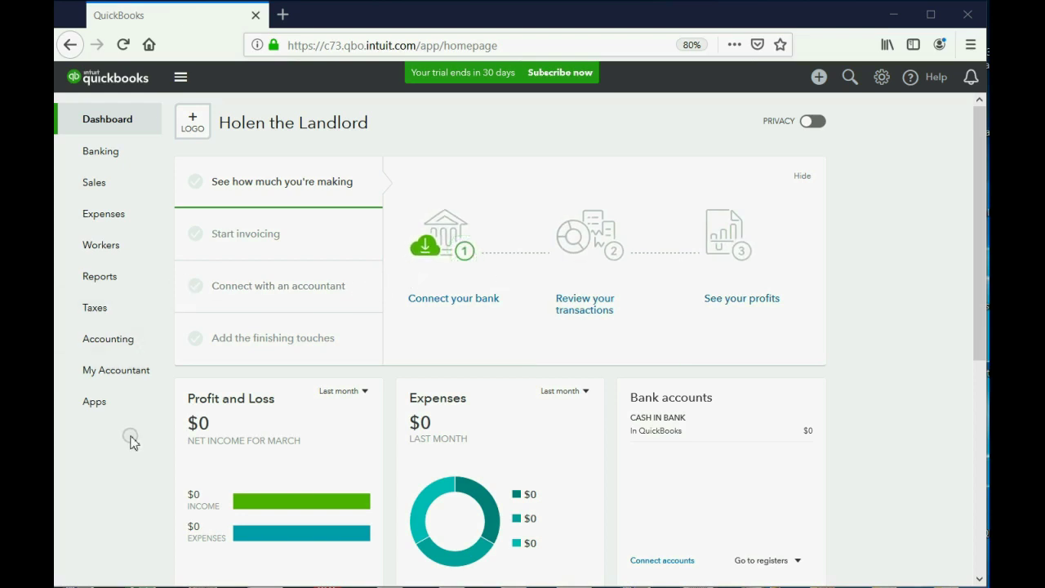
# - Open the customers page in the sales area, looking at the invoices page along the way
pyautogui.click(95, 184)
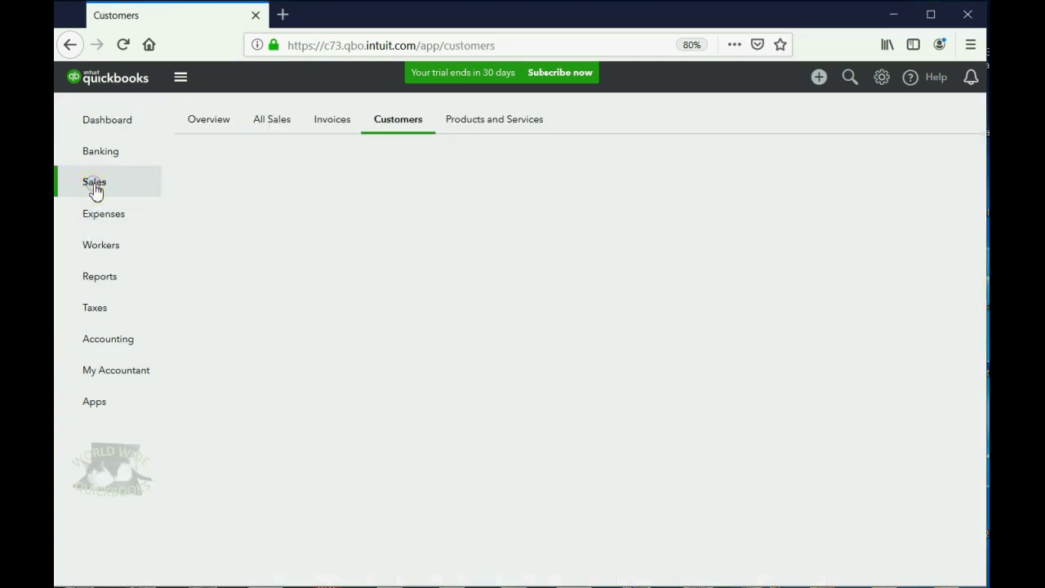
pyautogui.click(397, 121)
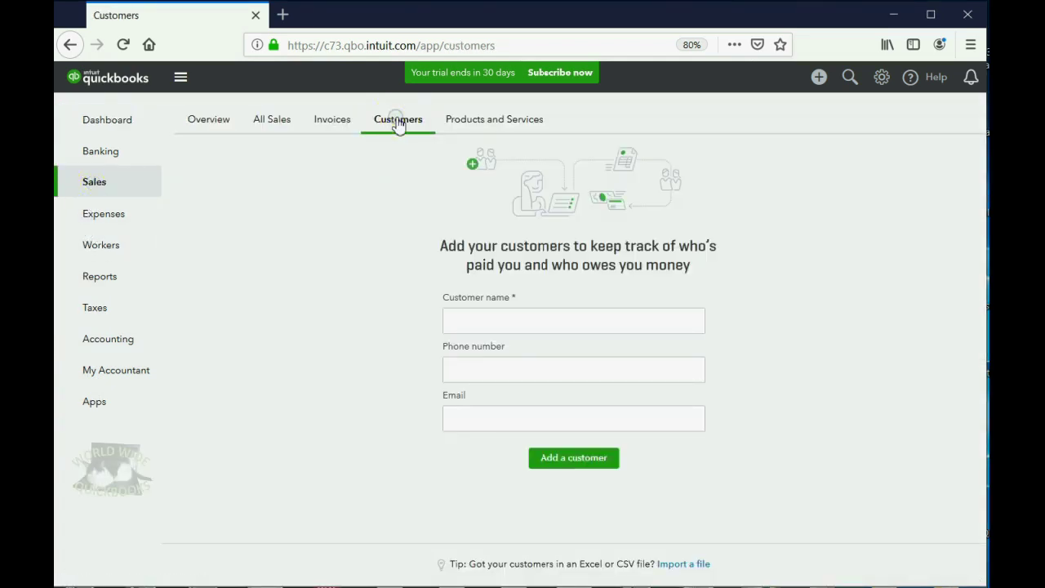
pyautogui.click(337, 126)
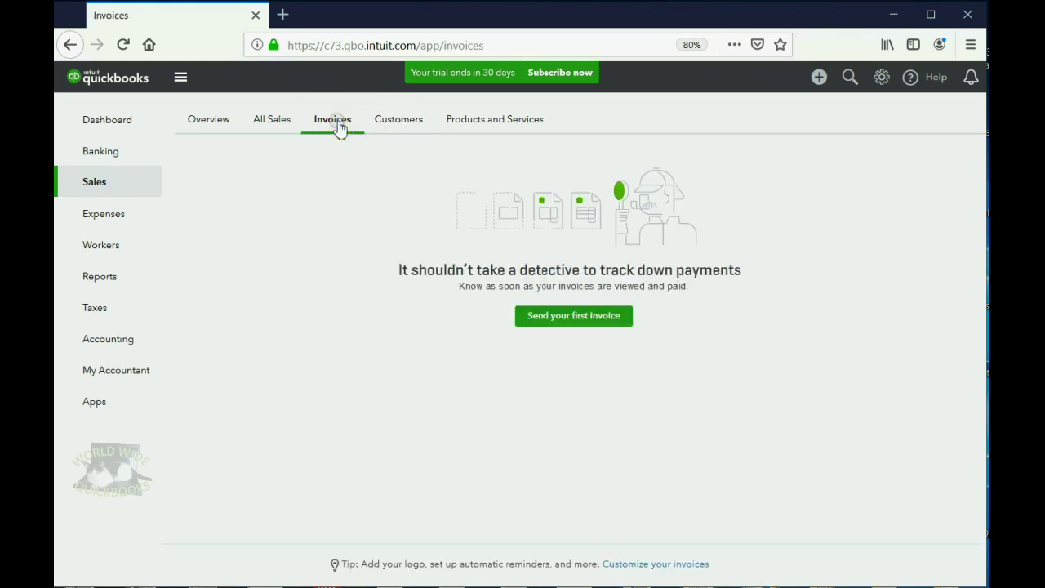
pyautogui.click(390, 123)
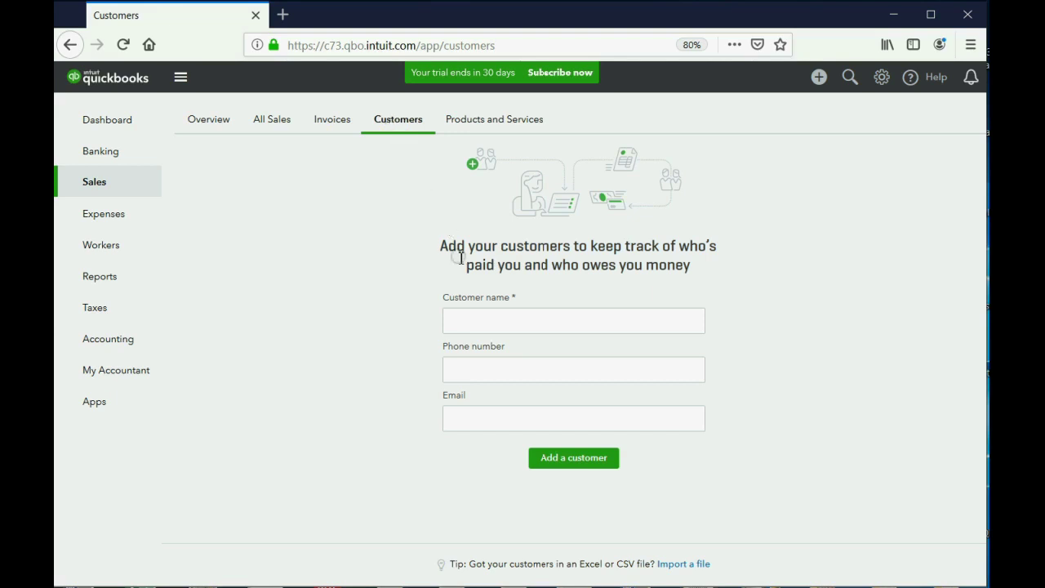
# - Add the first customer, naming it MEADOW LANE and leaving the phone number and email blank
pyautogui.click(483, 317)
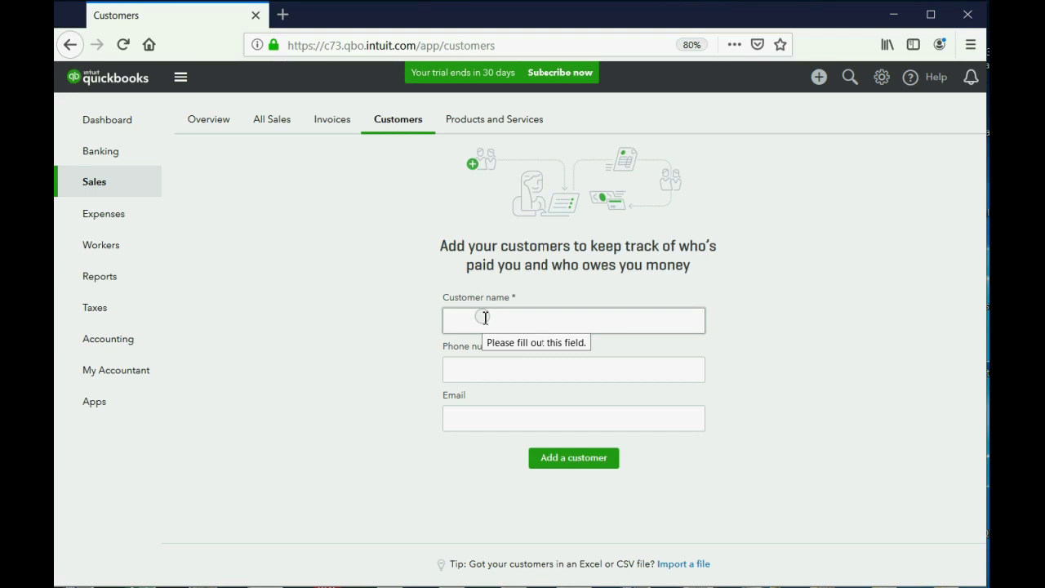
pyautogui.click(480, 319)
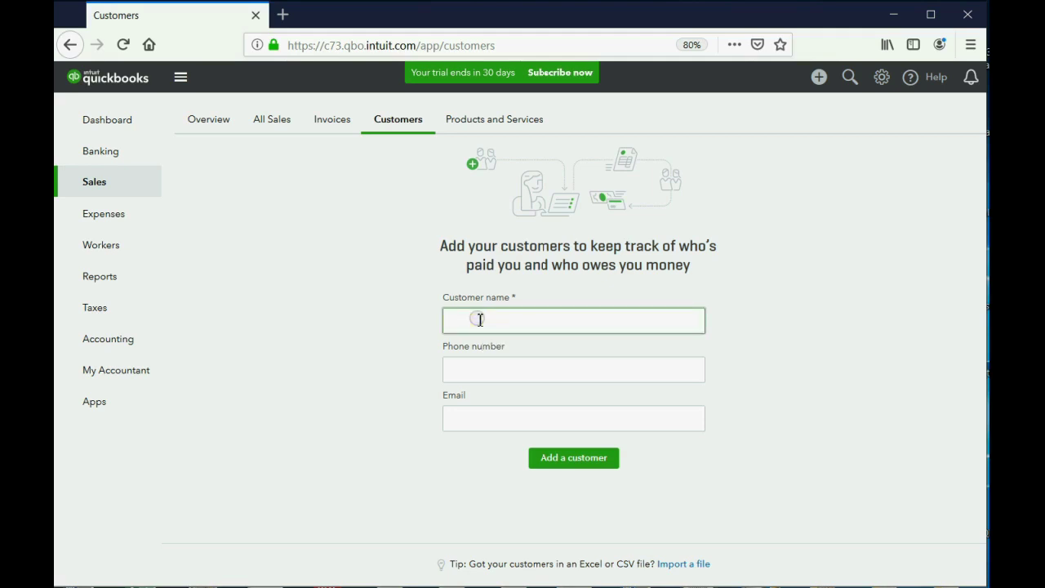
pyautogui.write('ME')
pyautogui.write('ADOW LANE')
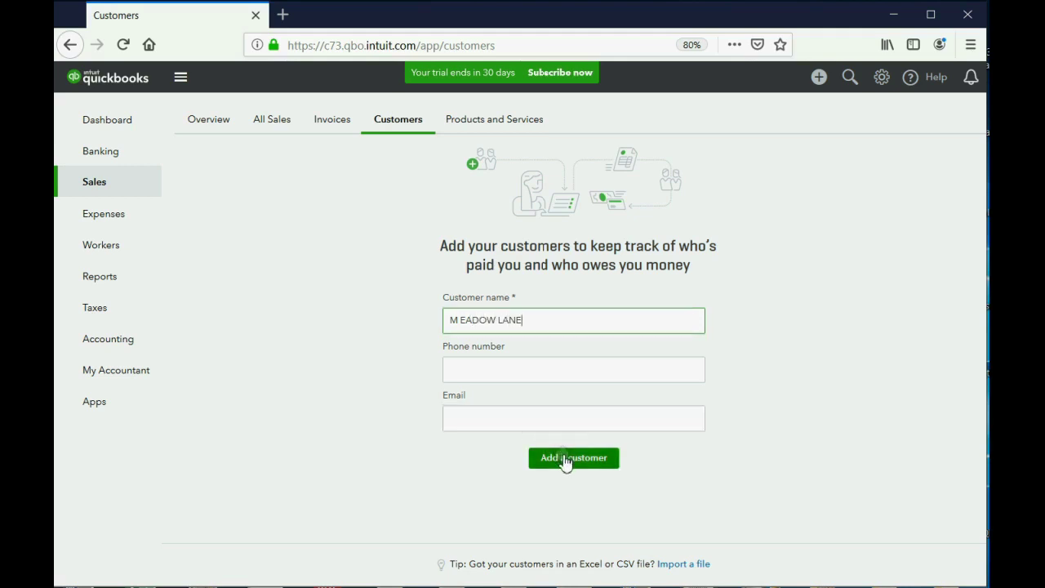
pyautogui.click(587, 466)
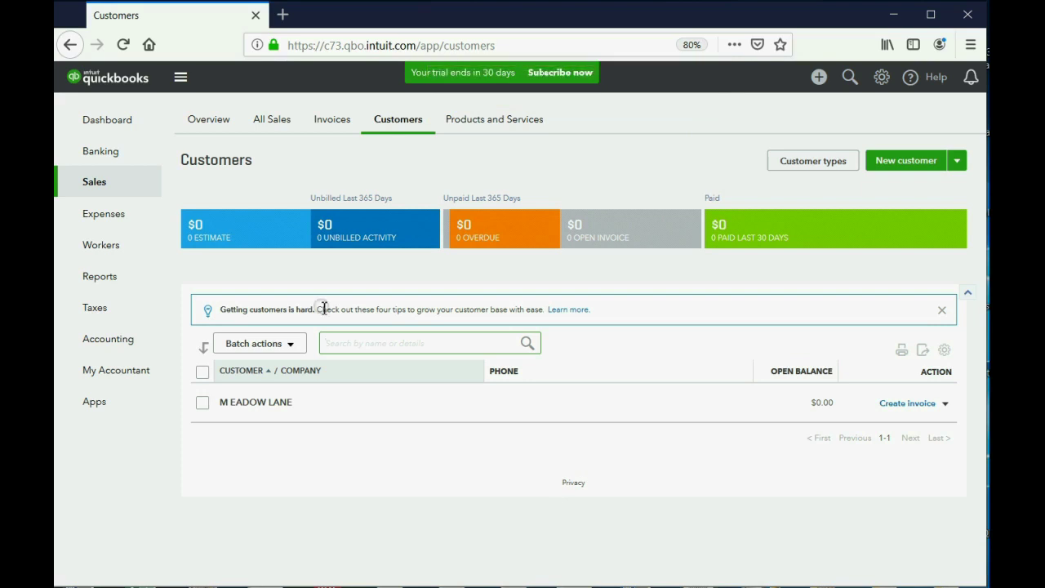
# - Create a new customer with company name PEYTON PLACE, allowing location access when asked, and return to the customer list
pyautogui.moveTo(91, 188)
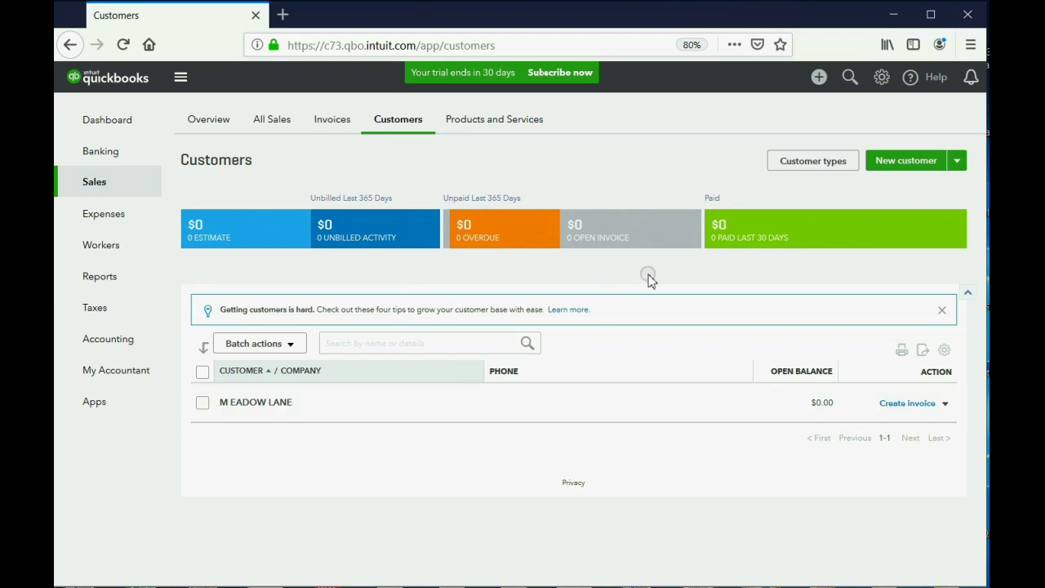
pyautogui.click(913, 160)
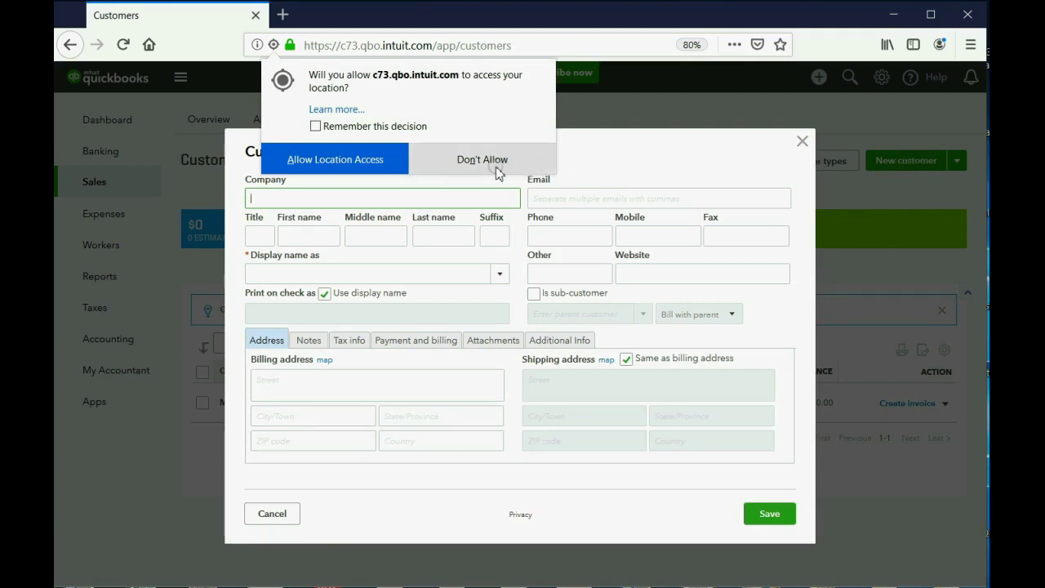
pyautogui.click(365, 160)
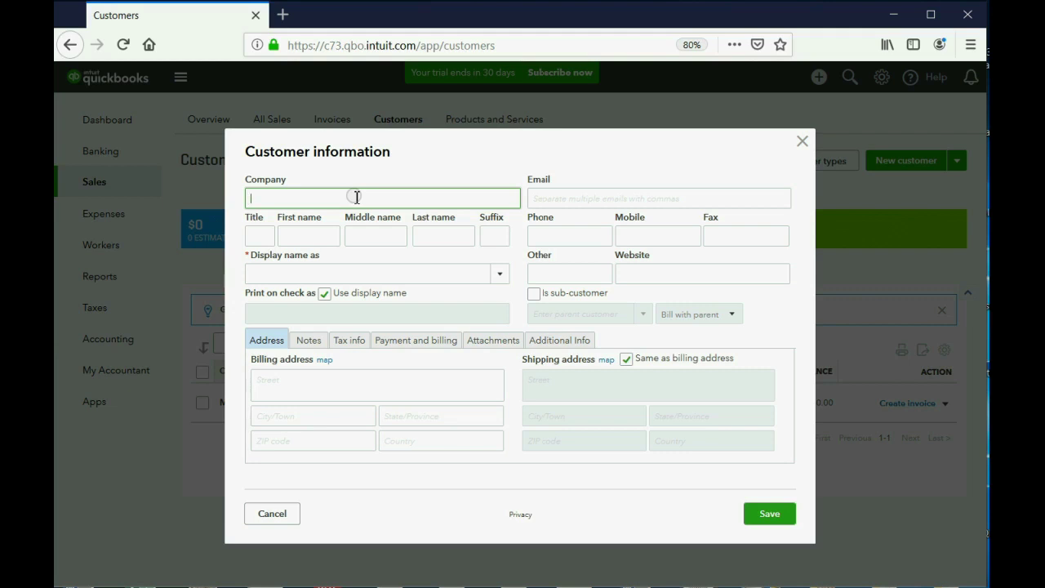
pyautogui.write('PEYTON')
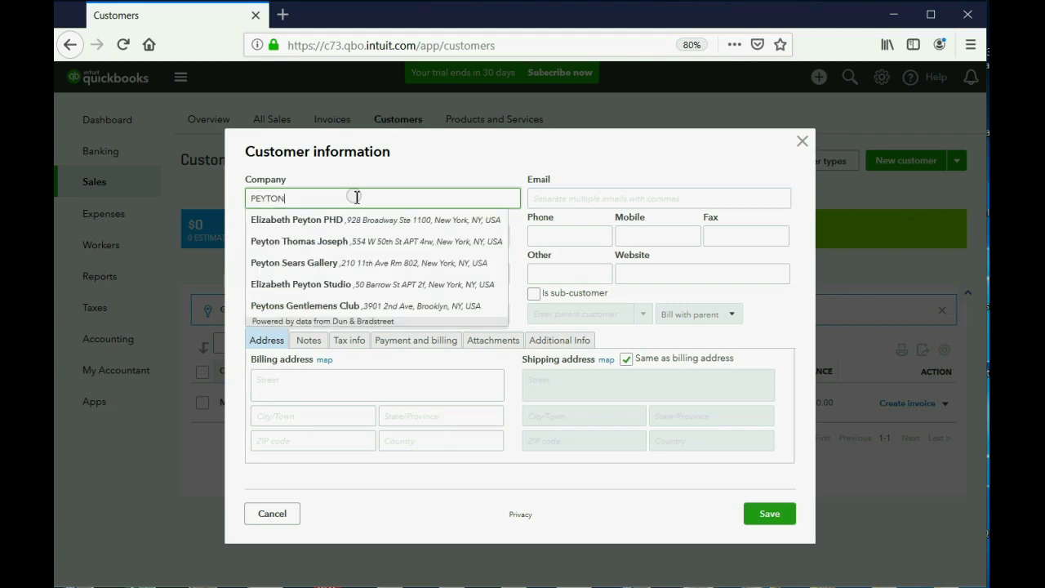
pyautogui.write(' PLACE')
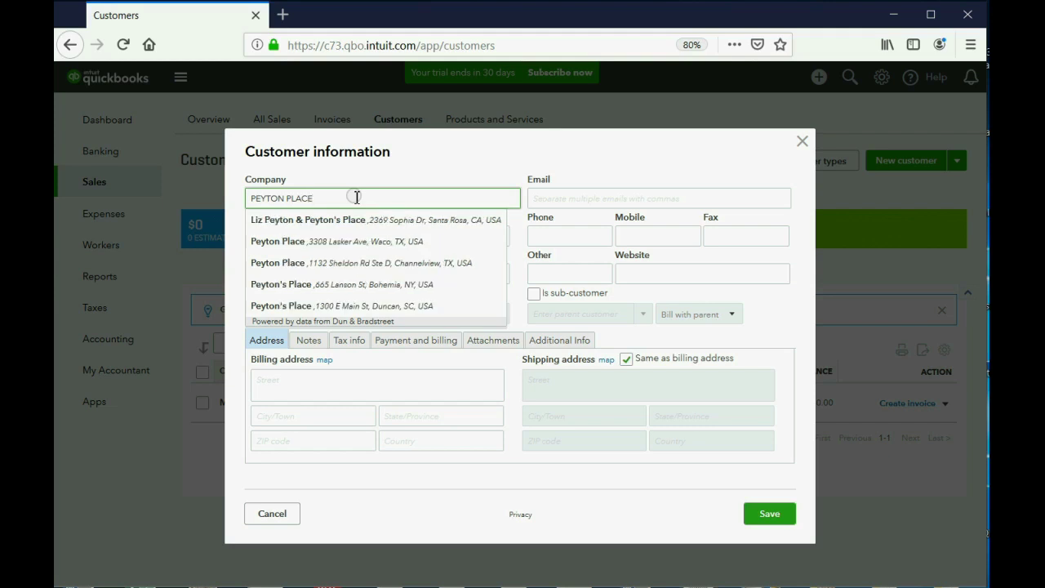
pyautogui.click(581, 196)
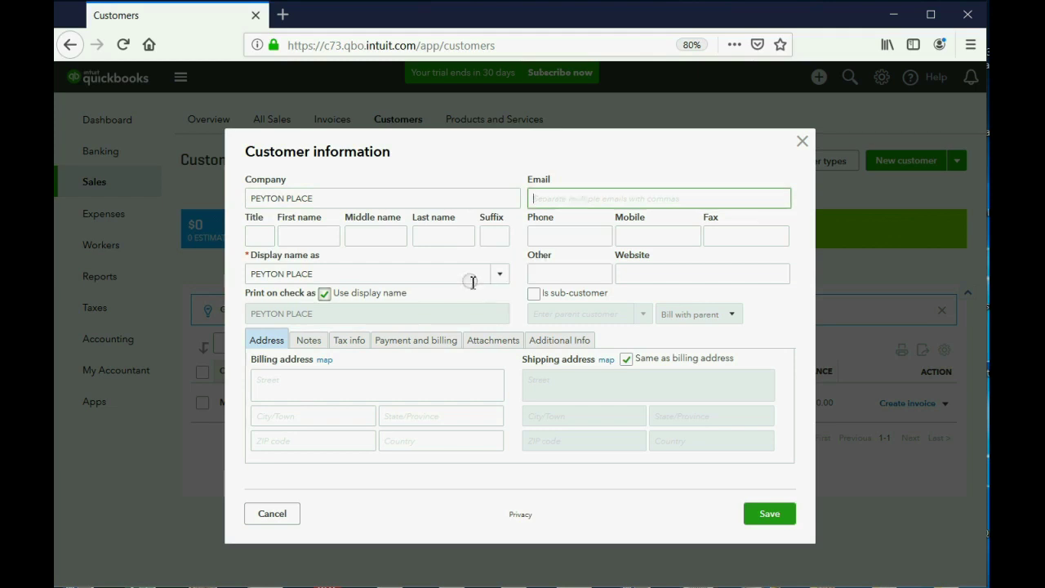
pyautogui.click(765, 513)
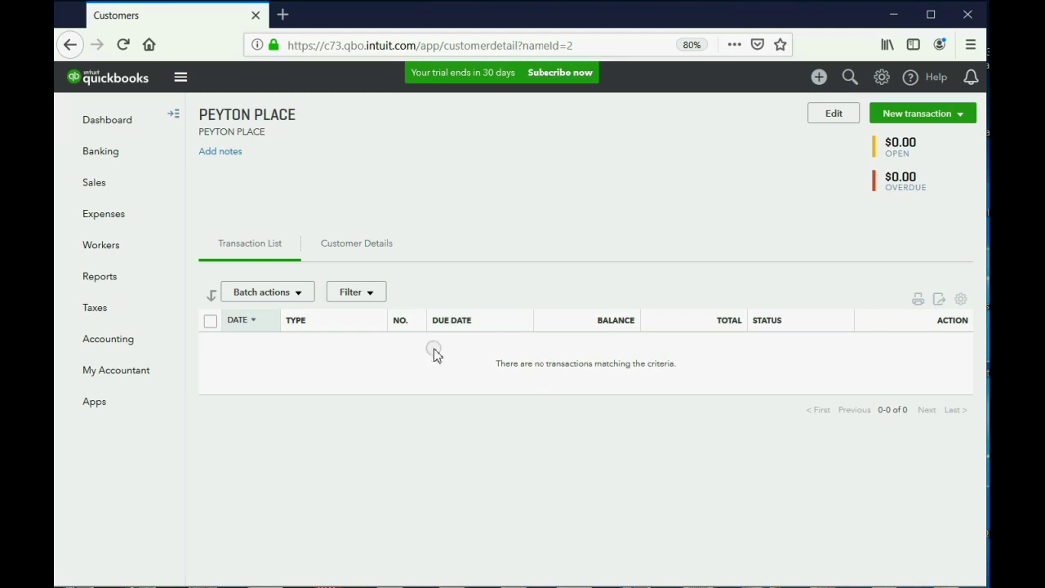
pyautogui.click(110, 186)
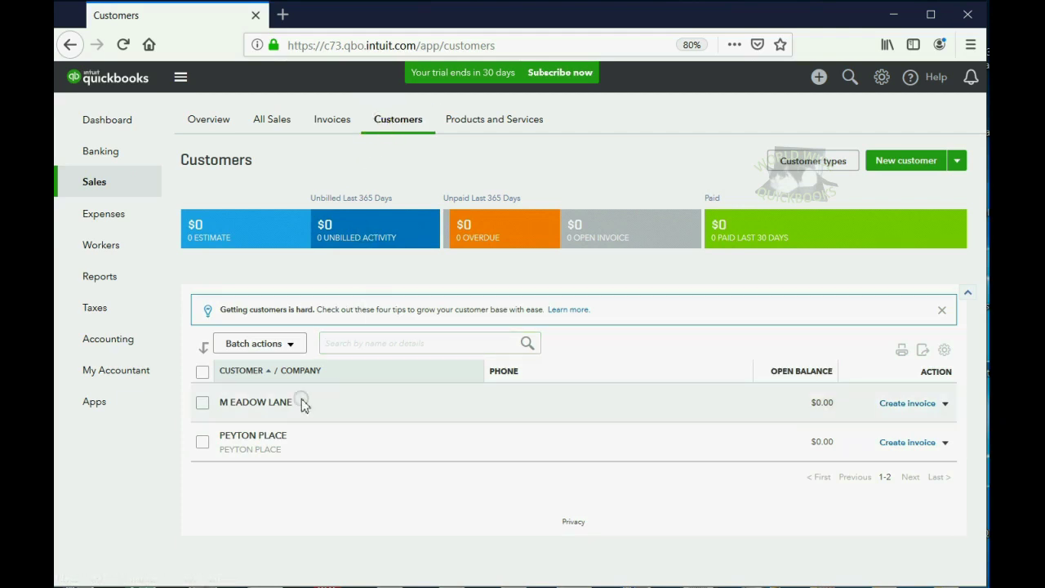
pyautogui.click(256, 450)
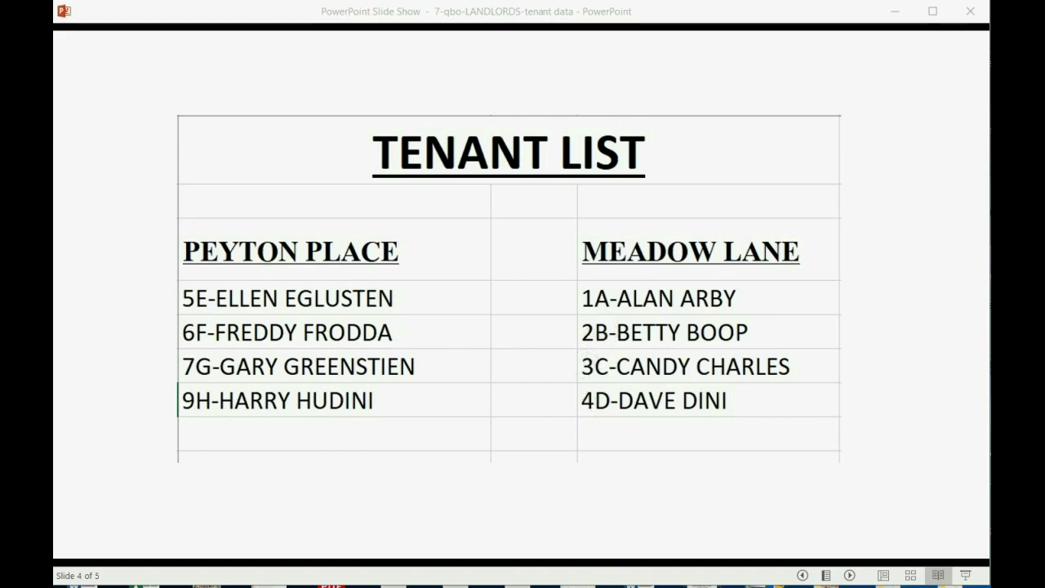
# - Switch back to QuickBooks, save a new sub-customer A1 under parent MEADOW LANE, billed with parent, and return to the customer list
pyautogui.hotkey('alt', 'Tab')
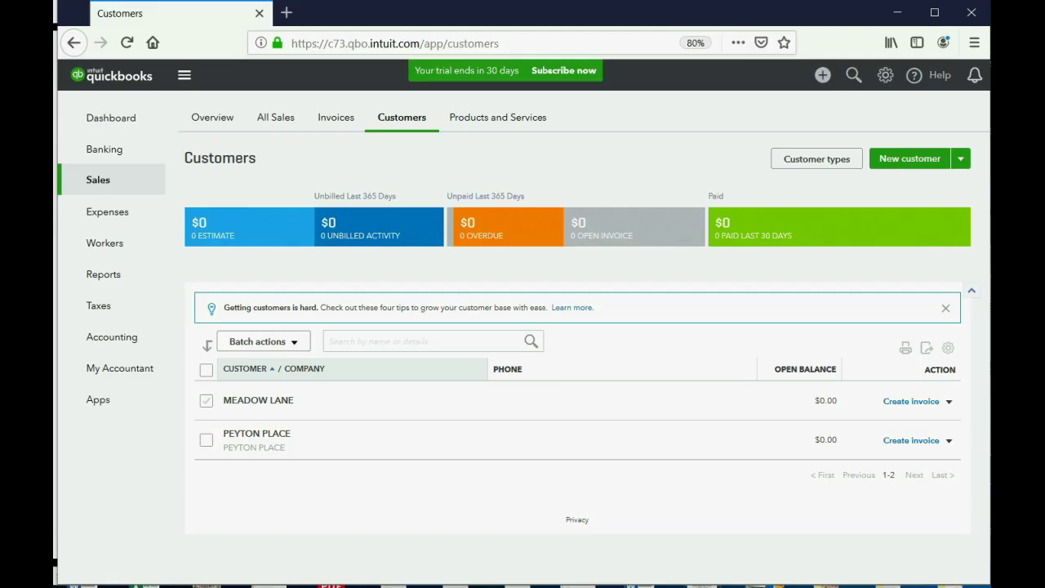
pyautogui.click(925, 162)
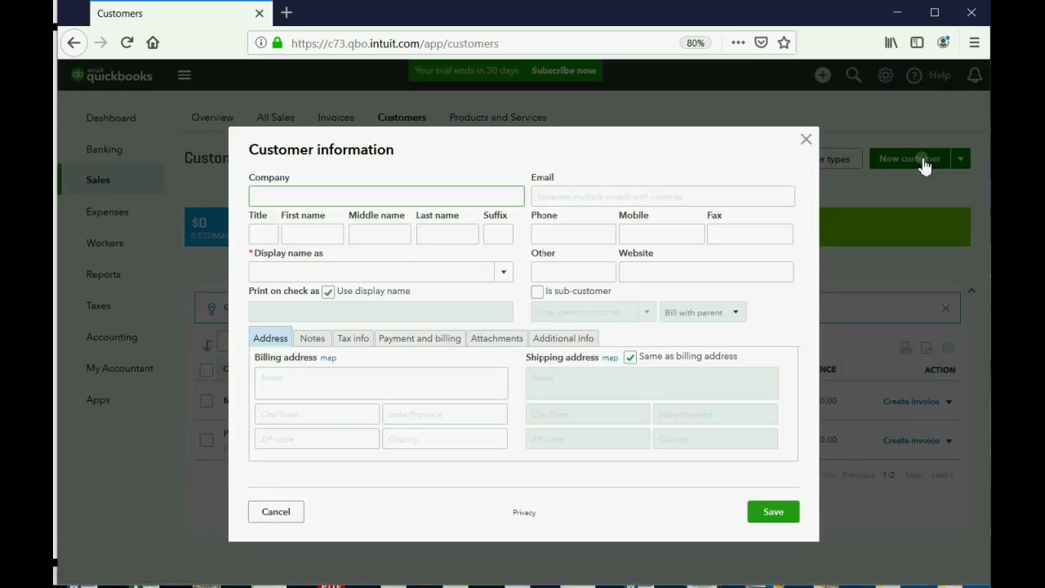
pyautogui.click(538, 292)
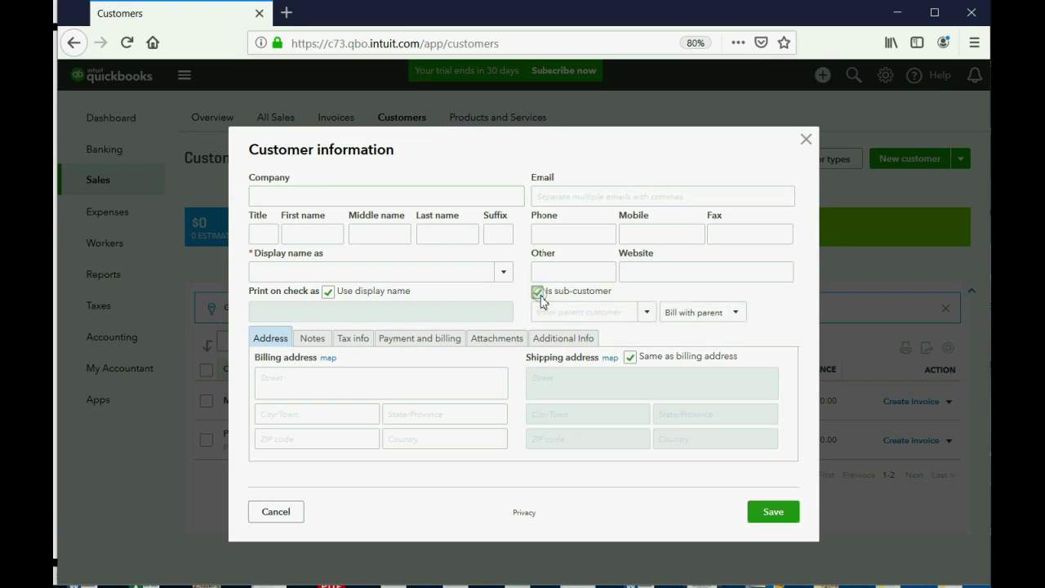
pyautogui.click(646, 313)
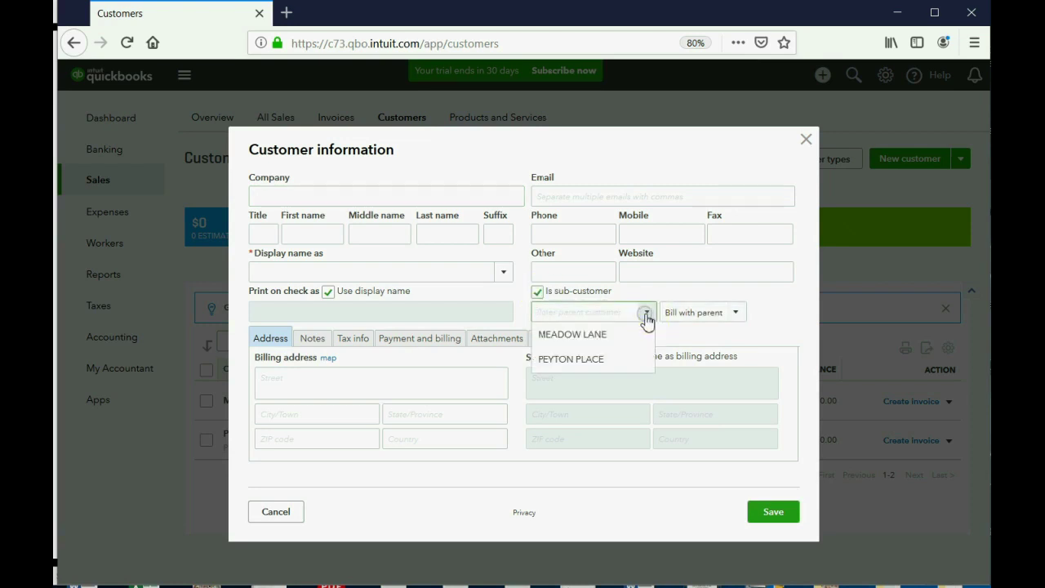
pyautogui.click(596, 335)
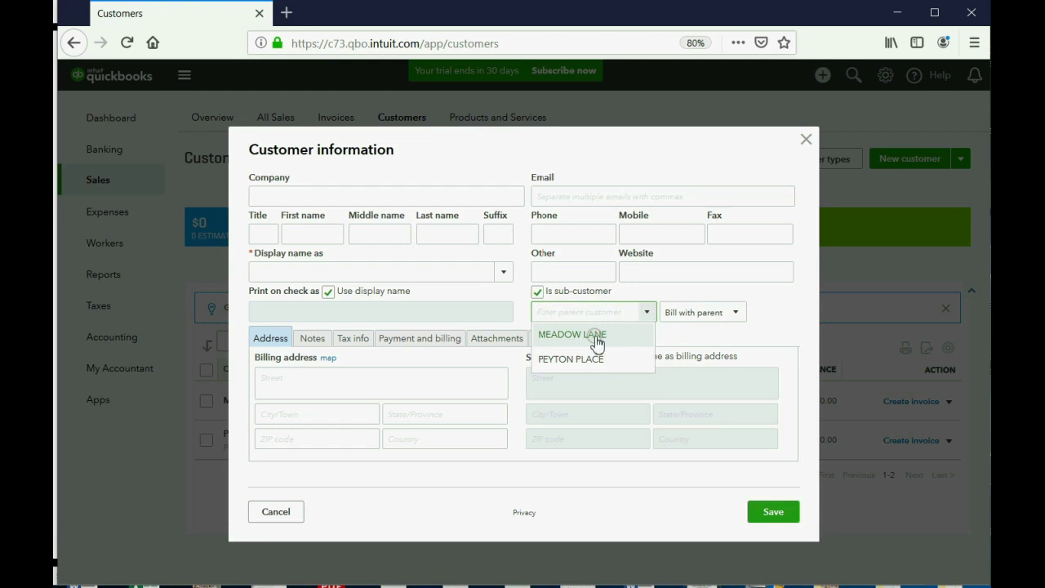
pyautogui.click(326, 201)
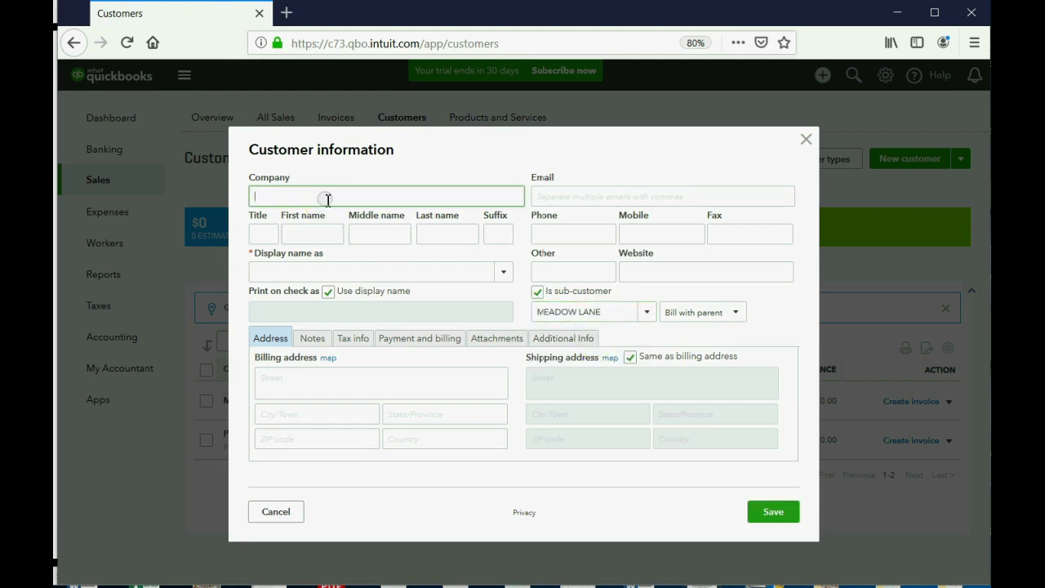
pyautogui.write('A1')
pyautogui.click(769, 512)
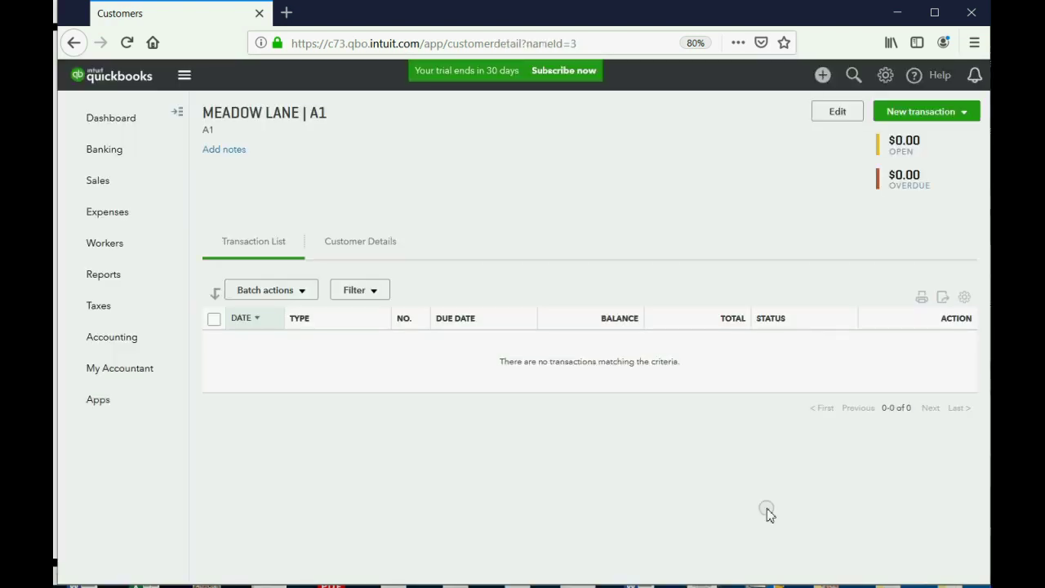
pyautogui.click(110, 186)
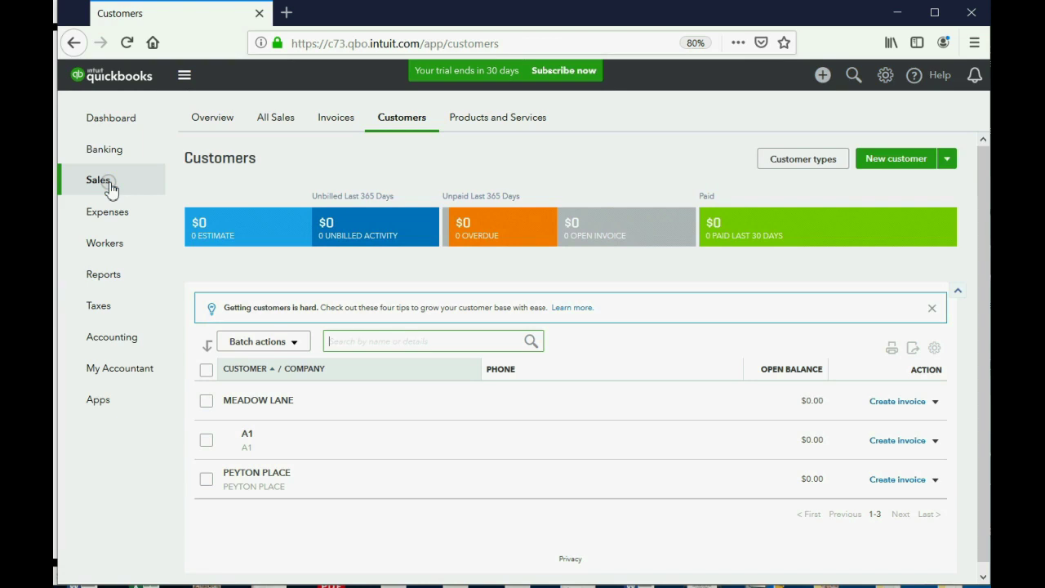
pyautogui.click(249, 438)
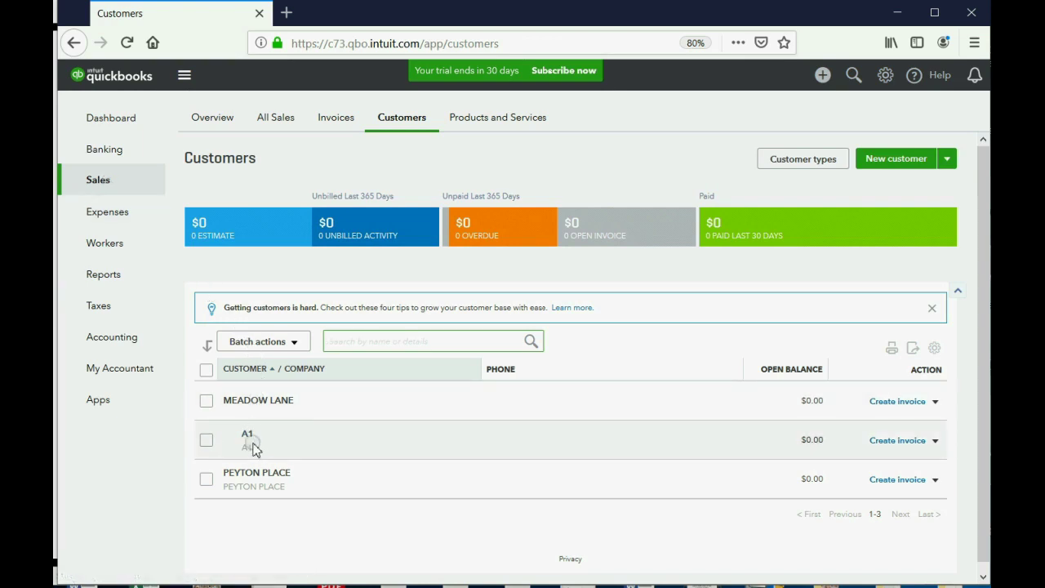
pyautogui.click(250, 412)
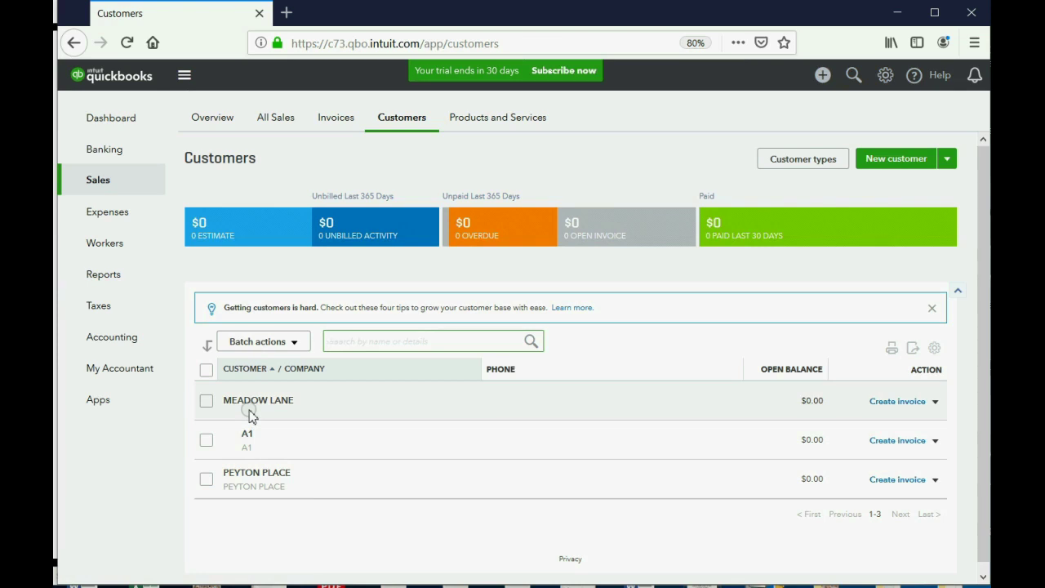
# - Save a new sub-customer with company name 2B under parent MEADOW LANE, billed with parent, and reopen the customer list
pyautogui.click(902, 162)
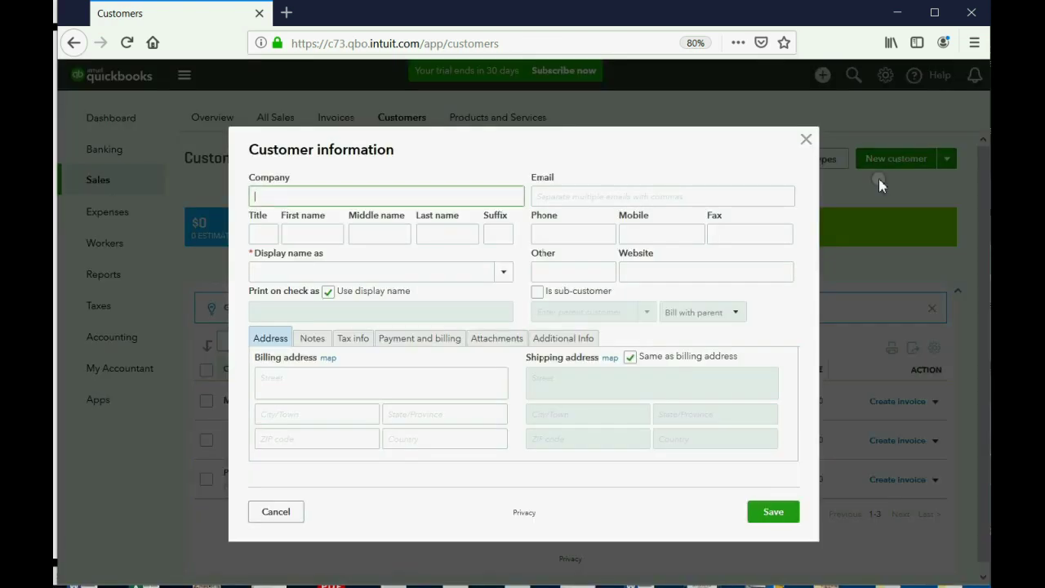
pyautogui.click(538, 292)
pyautogui.click(644, 312)
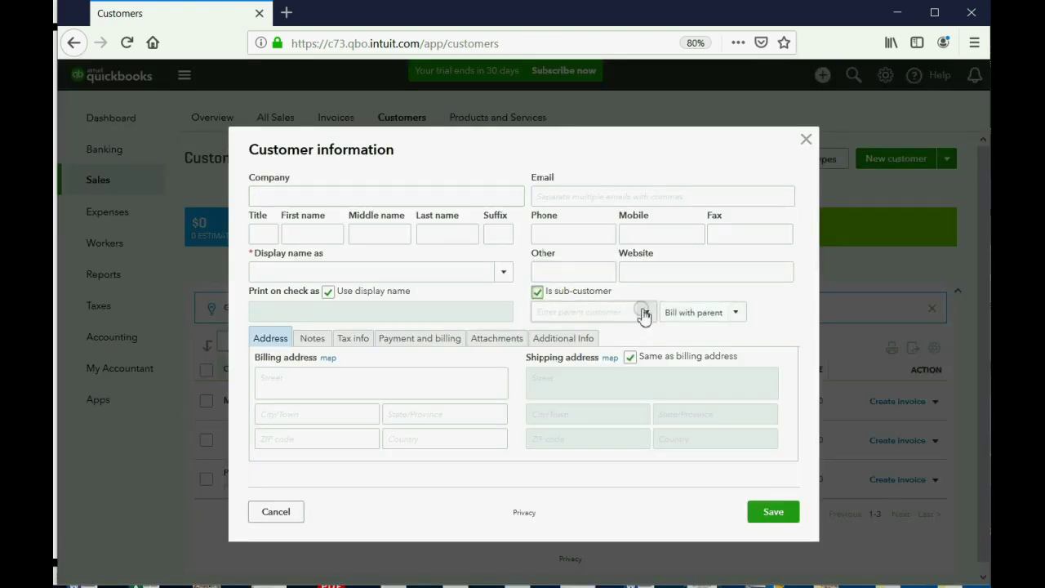
pyautogui.click(616, 343)
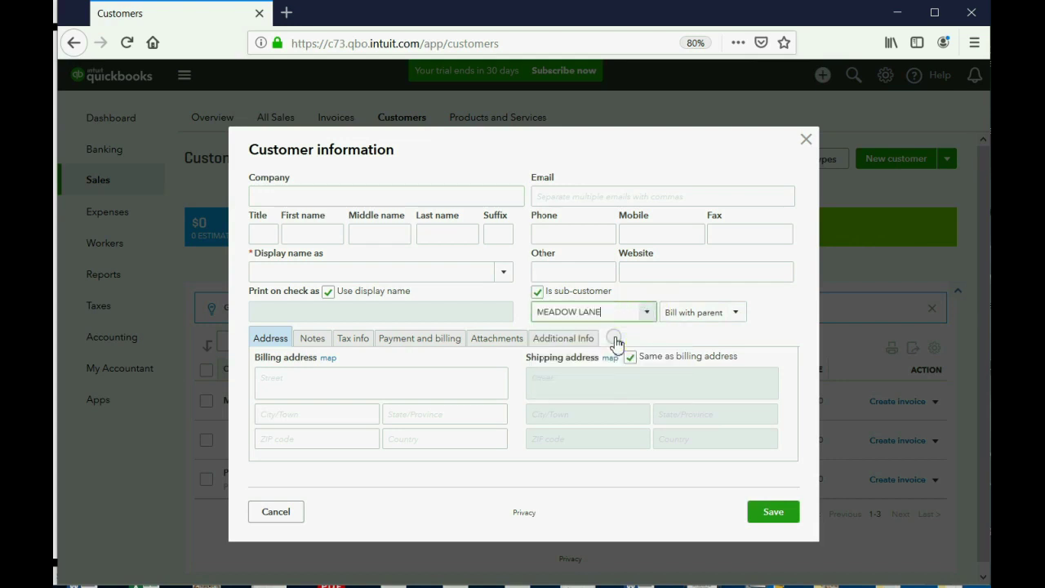
pyautogui.click(400, 194)
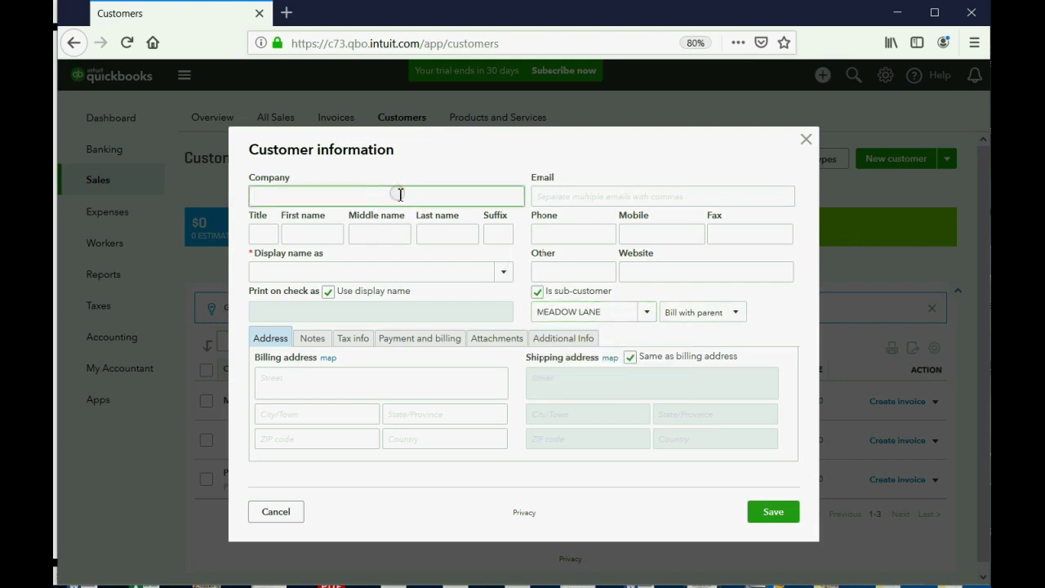
pyautogui.write('2B')
pyautogui.click(768, 510)
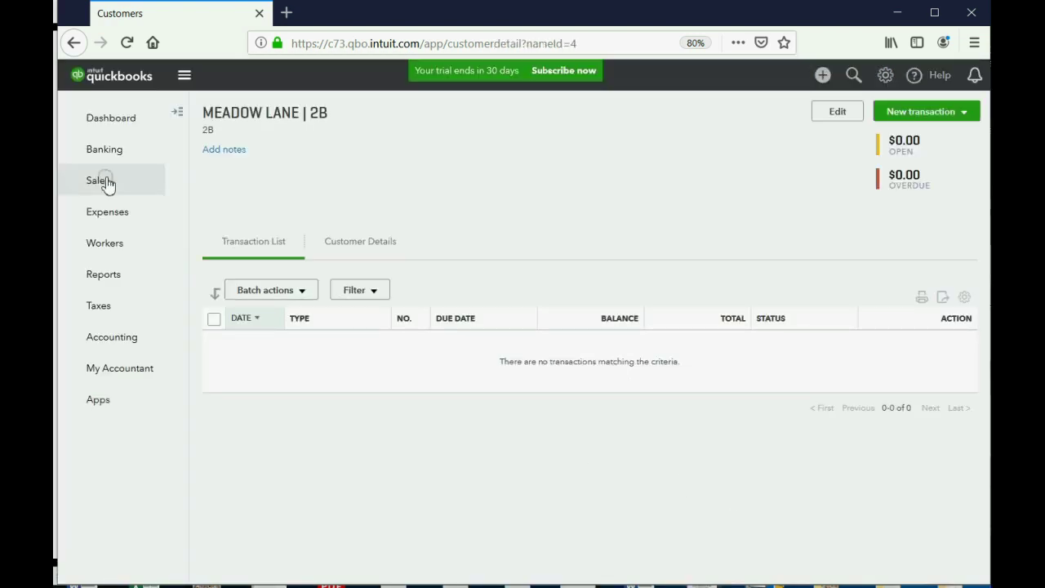
pyautogui.click(103, 180)
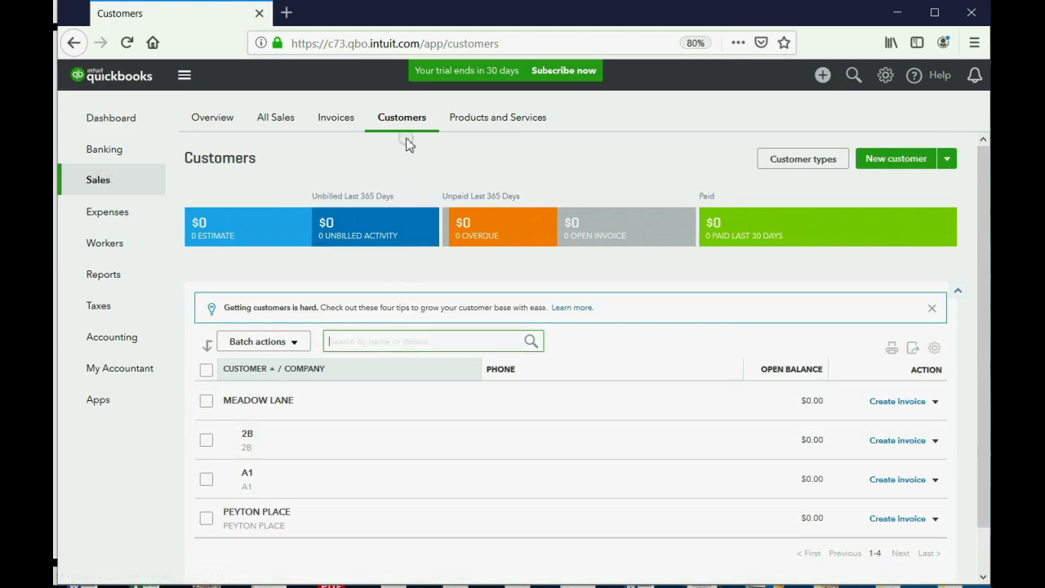
pyautogui.click(406, 118)
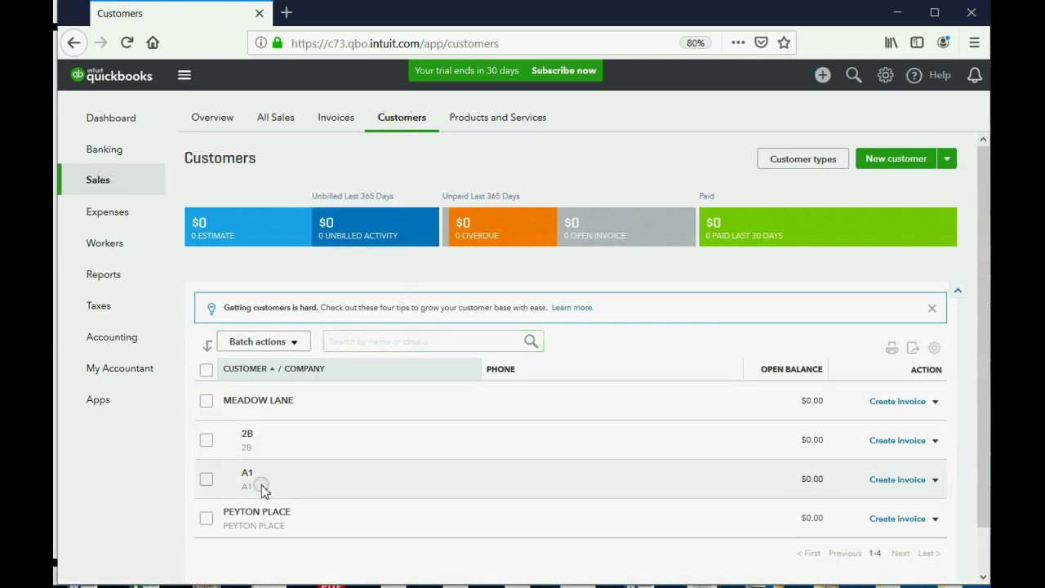
pyautogui.click(259, 449)
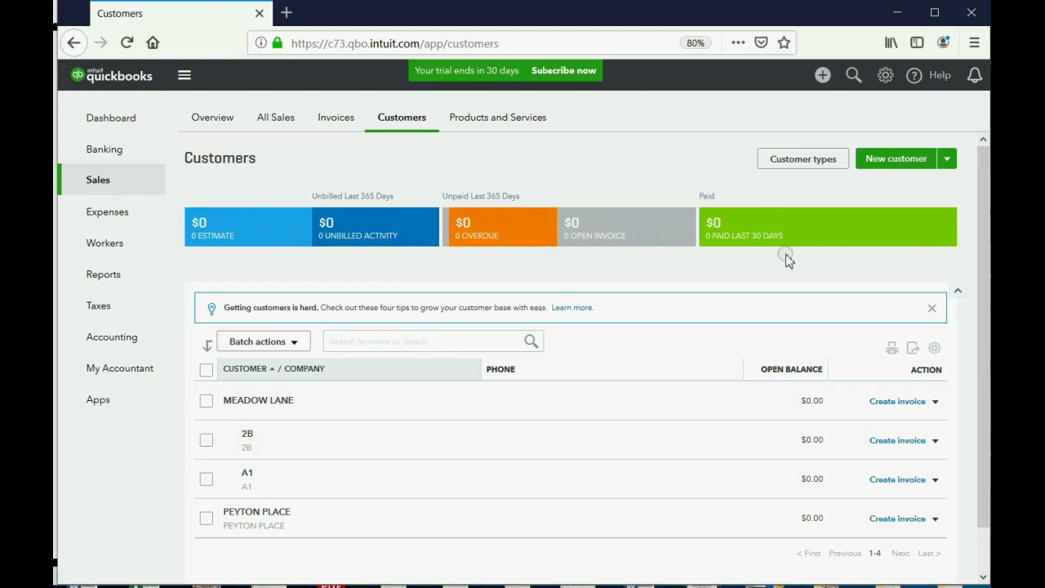
# - Save a new sub-customer with company name 3C under parent MEADOW LANE and return to the customer list
pyautogui.click(892, 164)
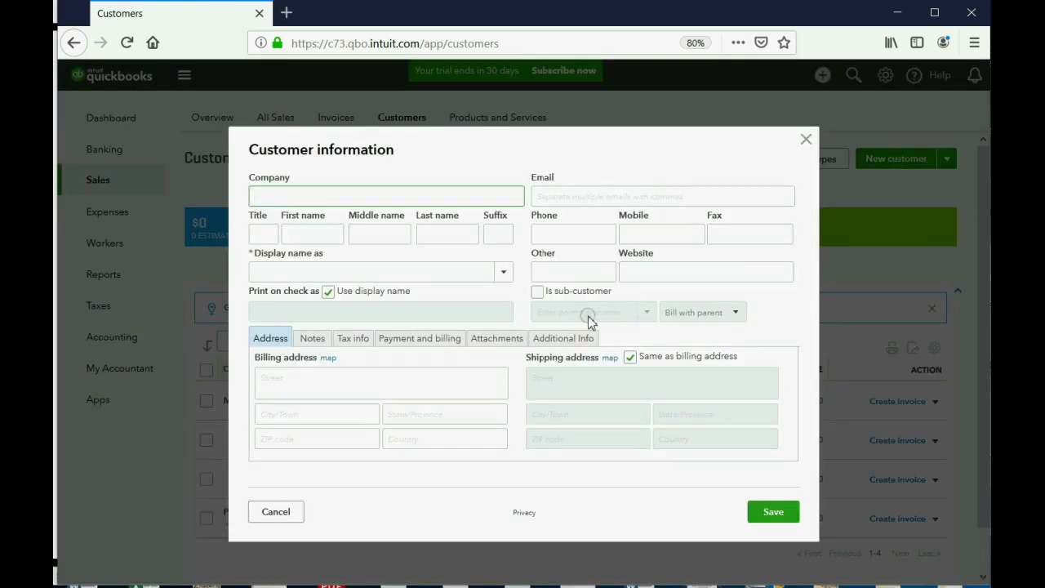
pyautogui.click(539, 292)
pyautogui.click(647, 312)
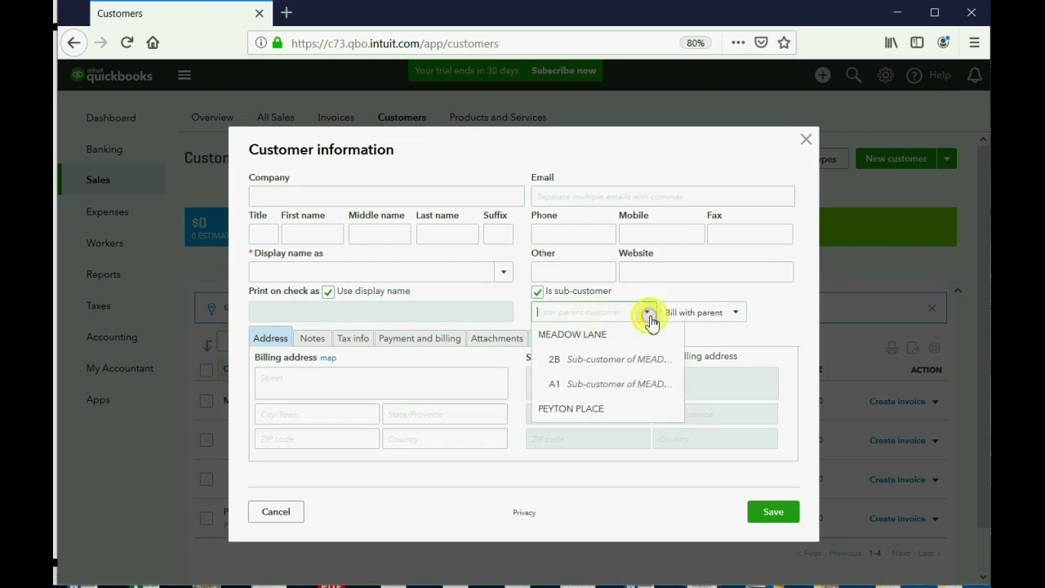
pyautogui.click(613, 337)
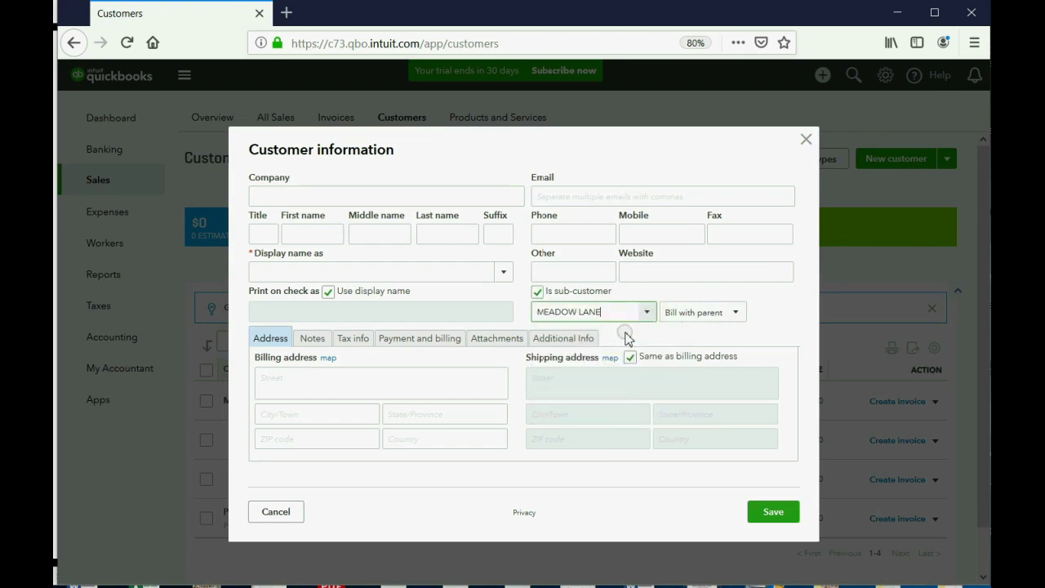
pyautogui.click(331, 197)
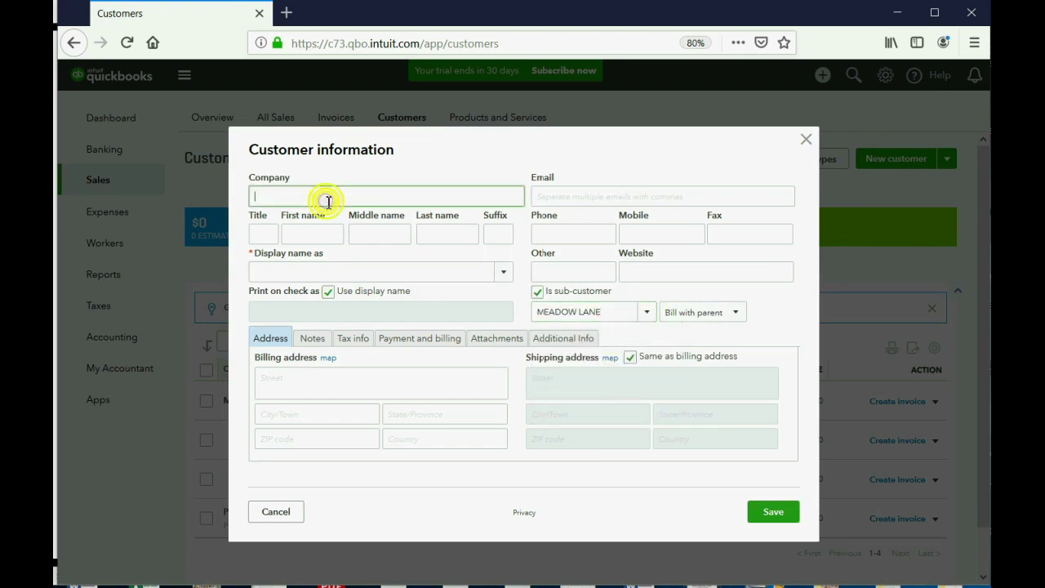
pyautogui.write('3')
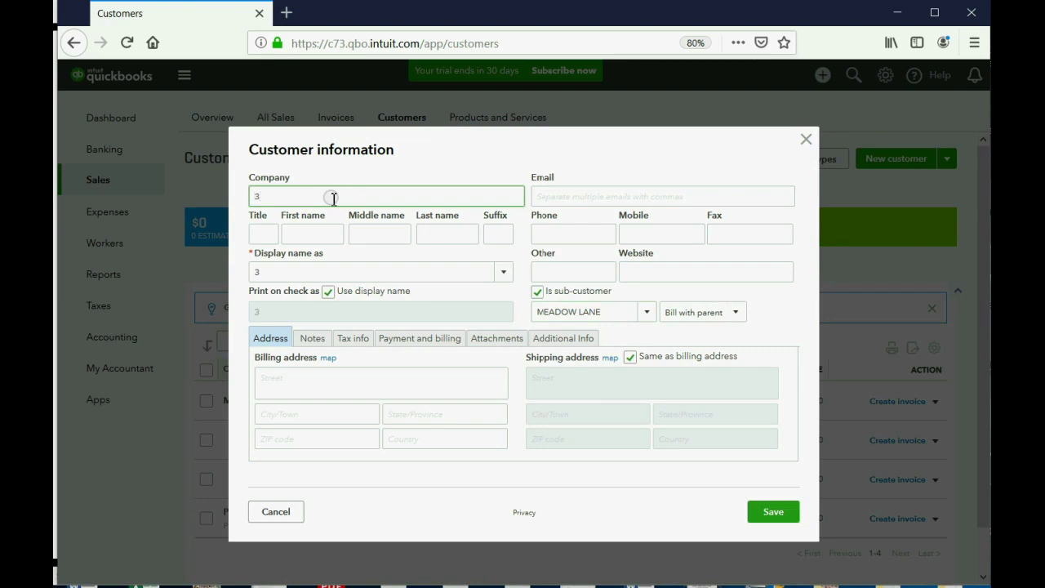
pyautogui.write('C')
pyautogui.click(769, 508)
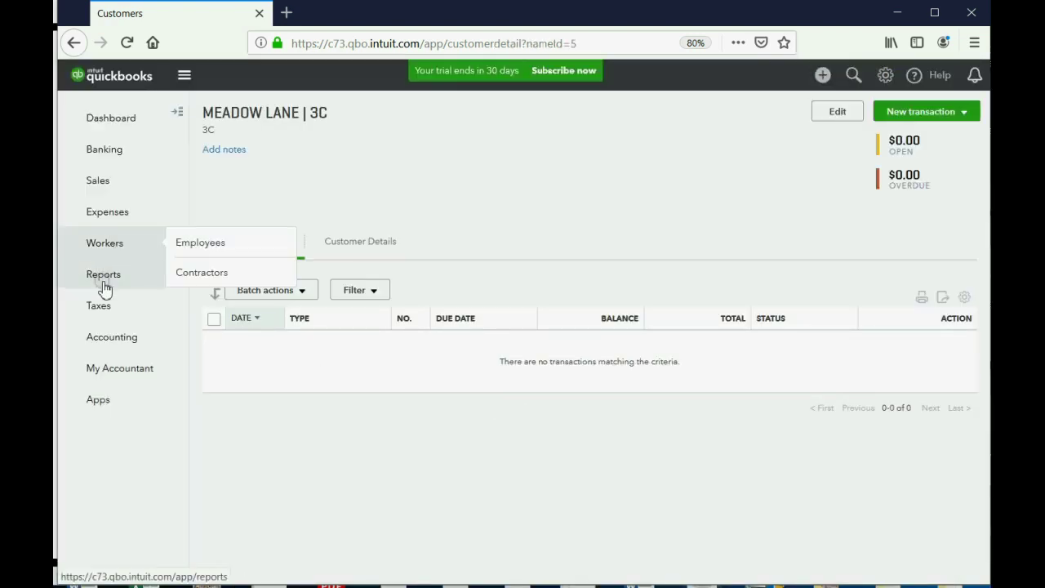
pyautogui.click(117, 184)
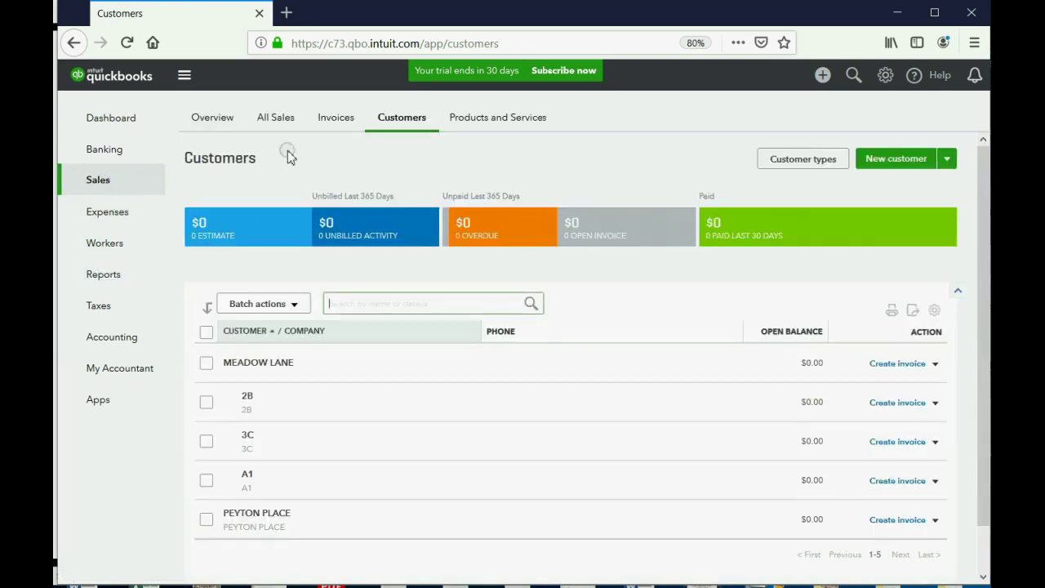
# - Create sub-customer 4D under parent MEADOW LANE, save it, and reopen the customer list
pyautogui.scroll(-2, 343, 351)
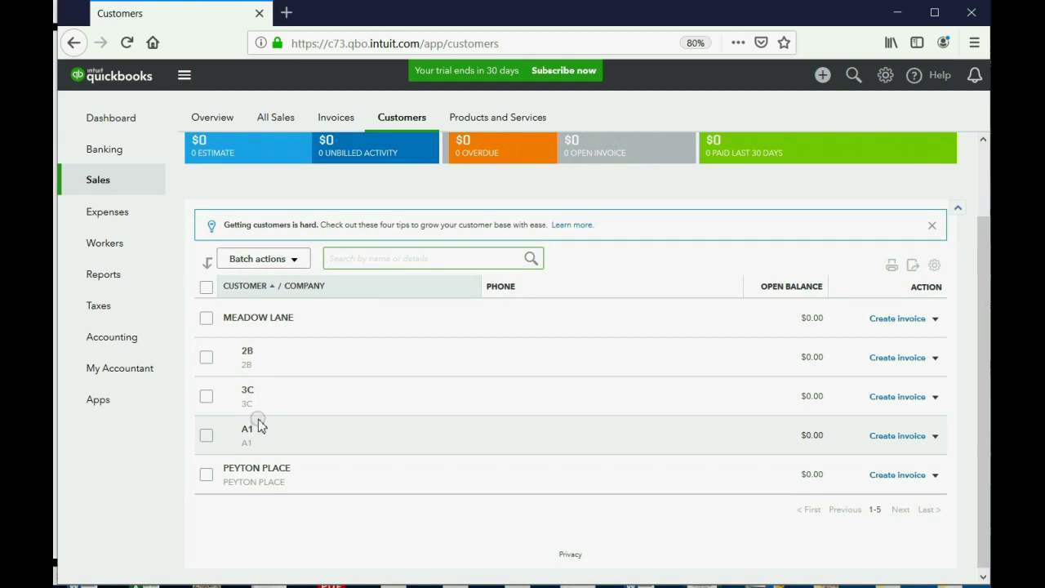
pyautogui.scroll(2, 488, 359)
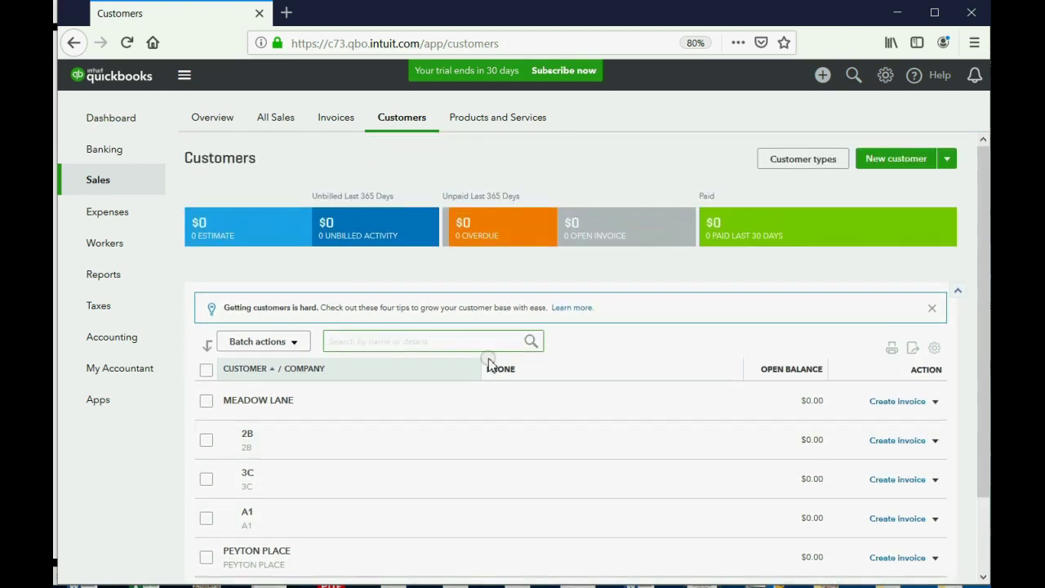
pyautogui.click(890, 159)
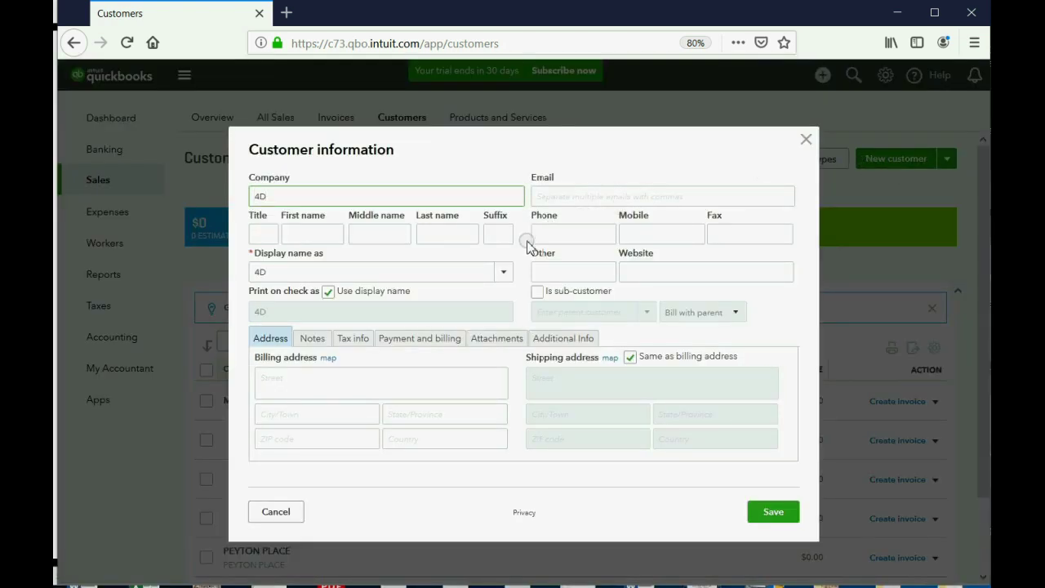
pyautogui.click(538, 293)
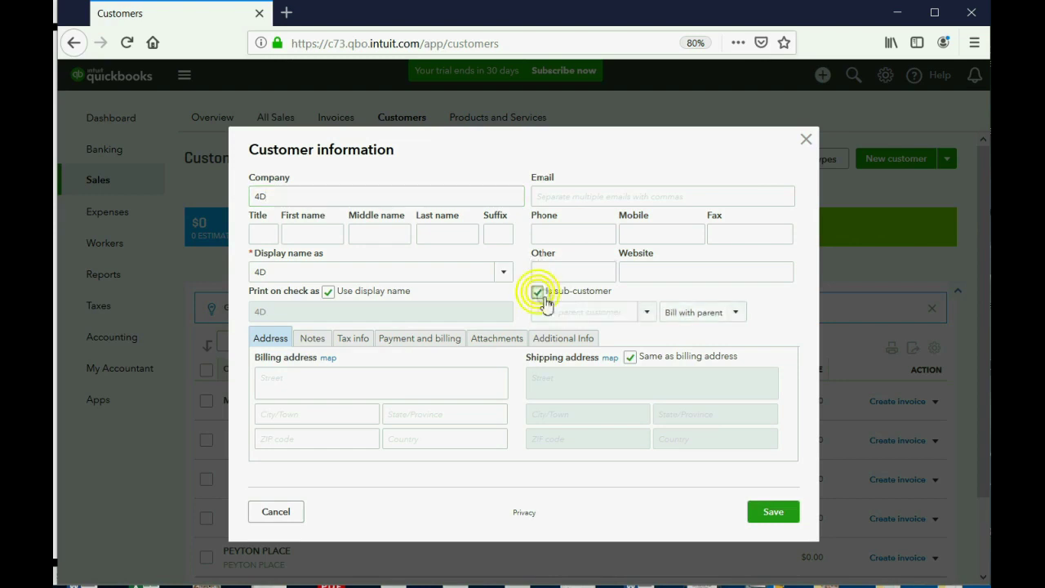
pyautogui.click(645, 312)
pyautogui.click(622, 335)
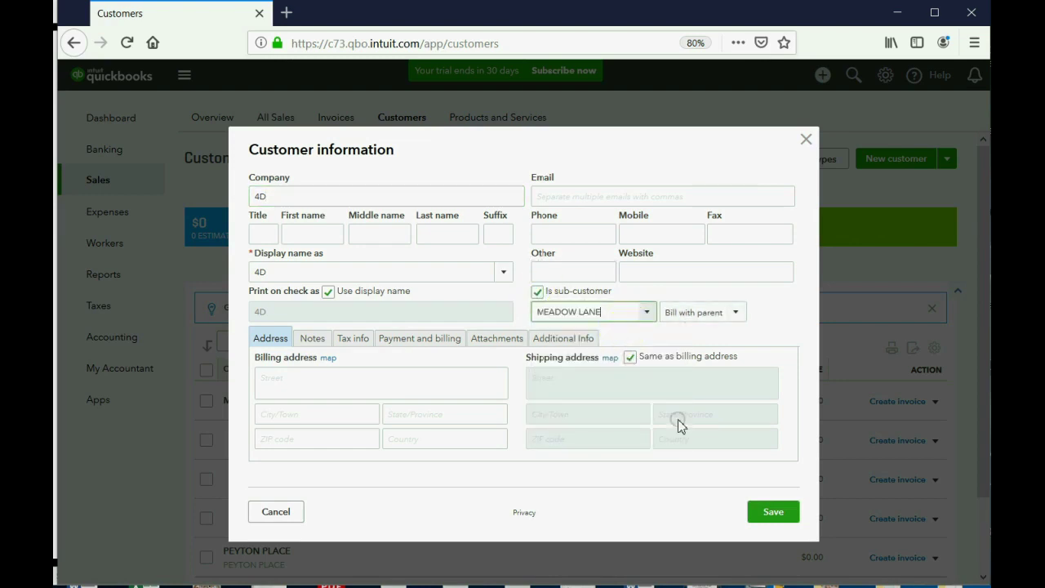
pyautogui.click(770, 512)
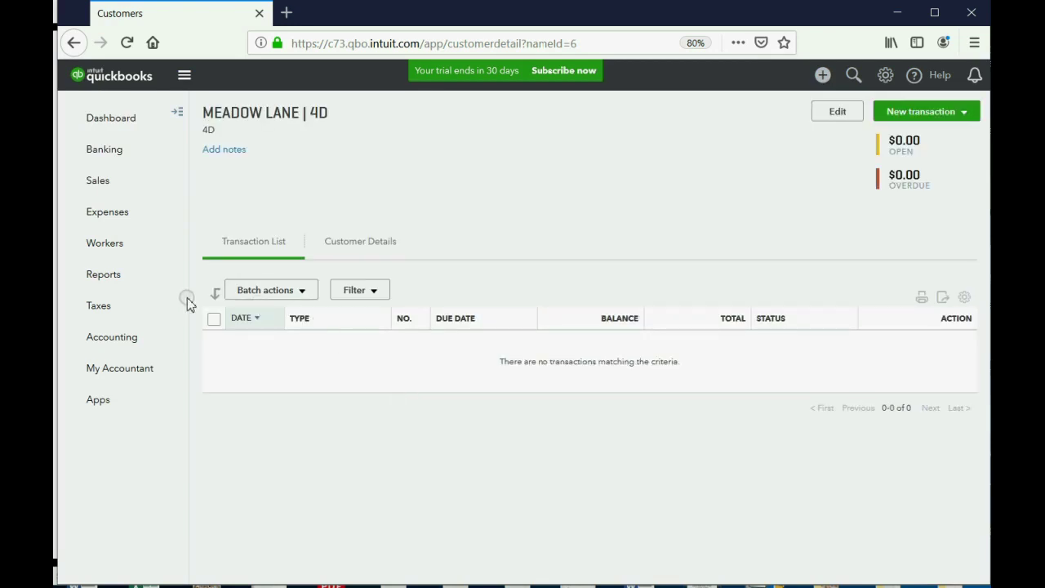
pyautogui.click(105, 188)
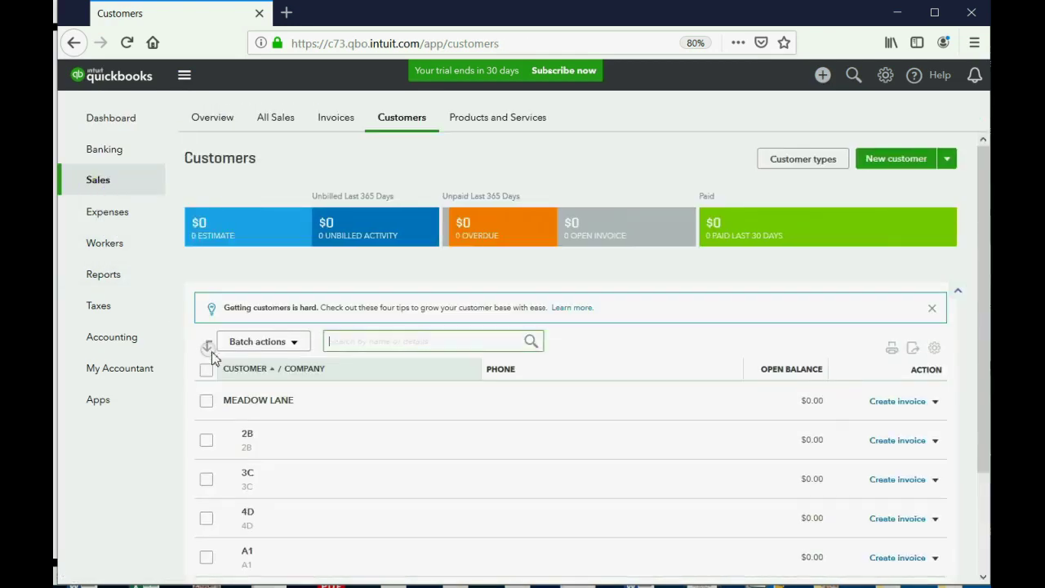
# - Save a new sub-customer under parent MEADOW LANE:A1, entering the tenant's full name as the company, and return to the customer list
pyautogui.scroll(-1, 217, 347)
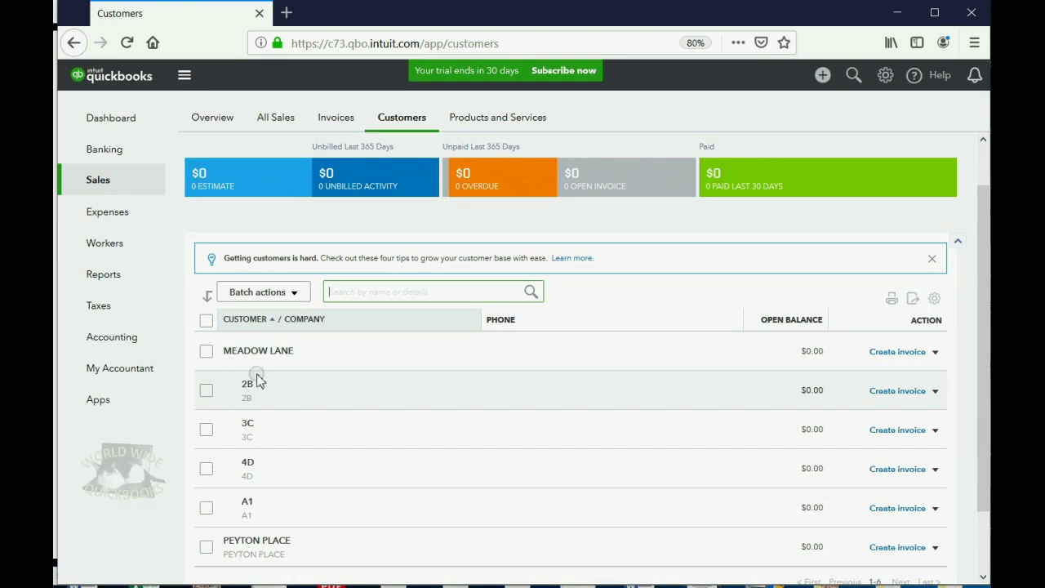
pyautogui.scroll(-2, 245, 392)
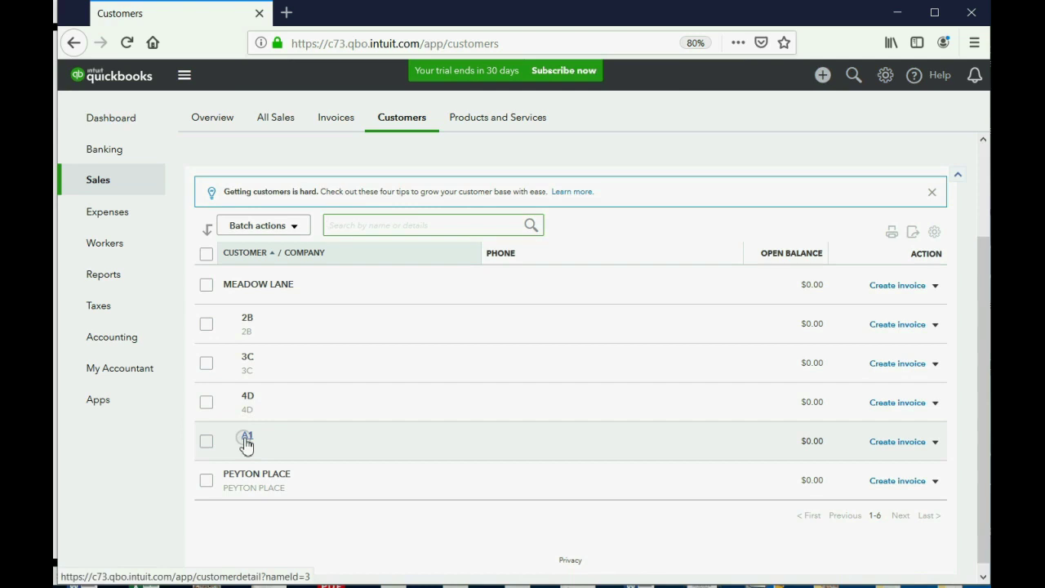
pyautogui.scroll(3, 247, 443)
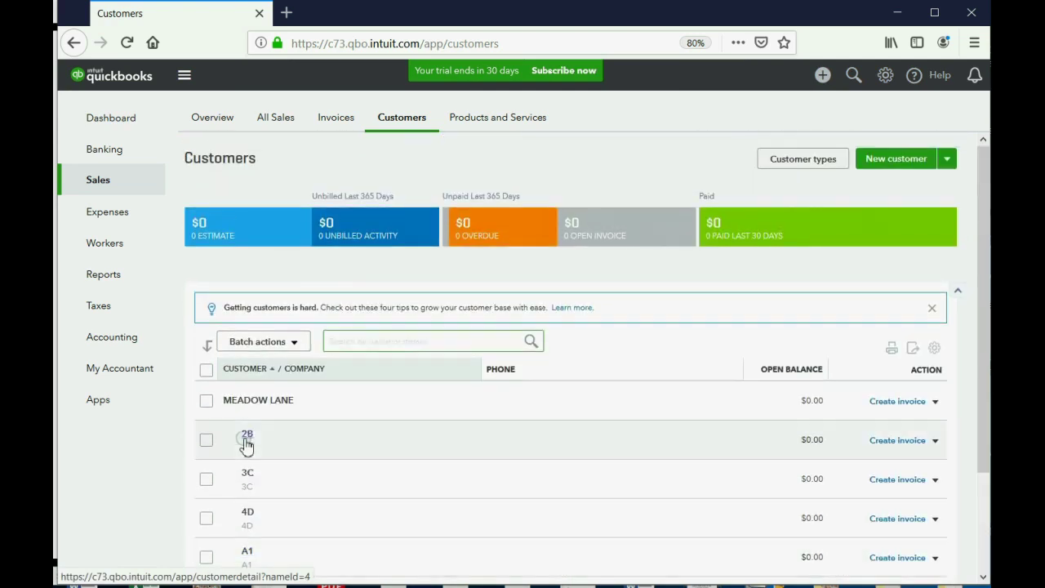
pyautogui.click(892, 163)
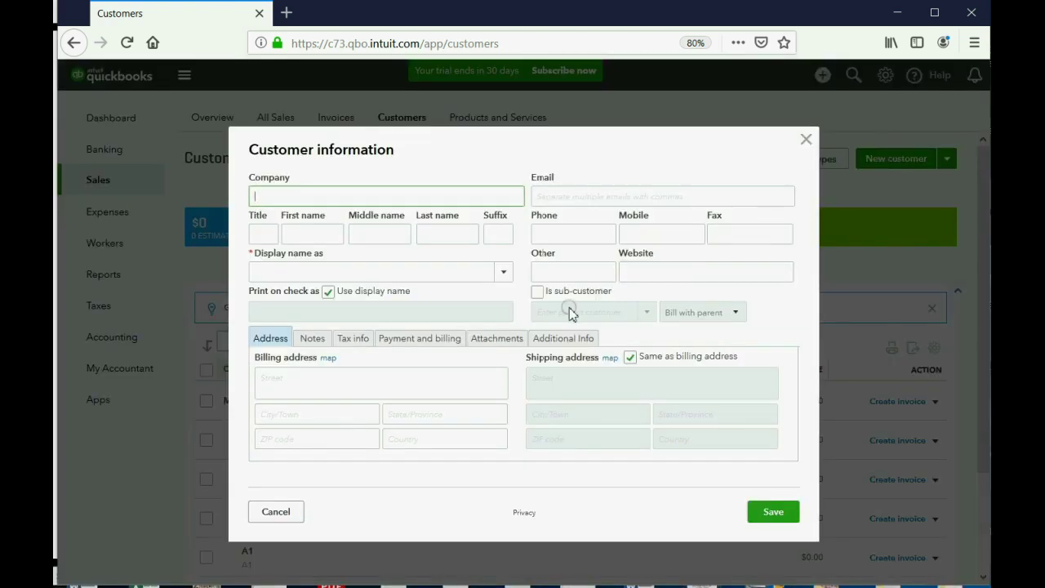
pyautogui.click(537, 294)
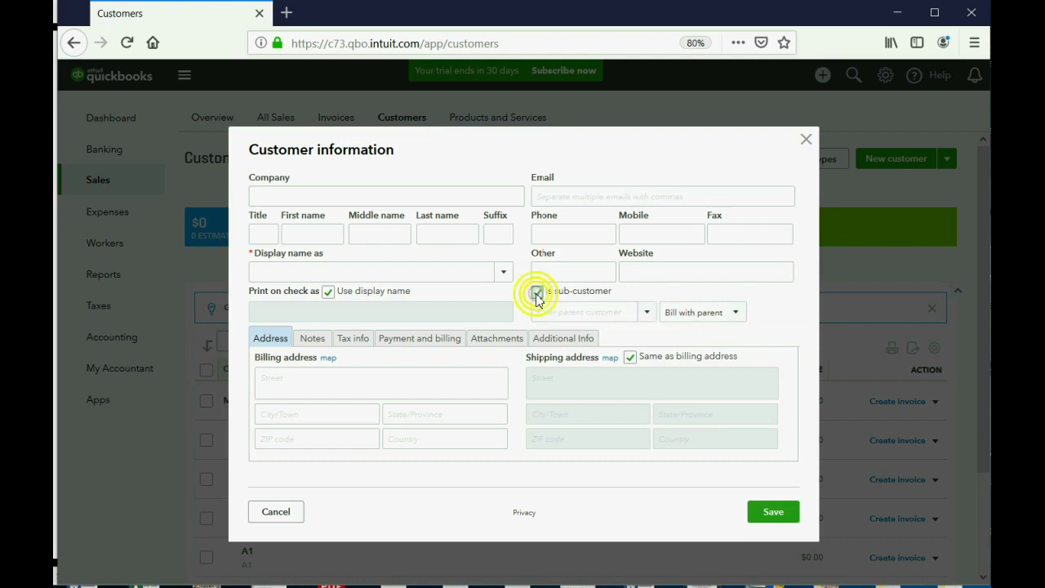
pyautogui.click(648, 313)
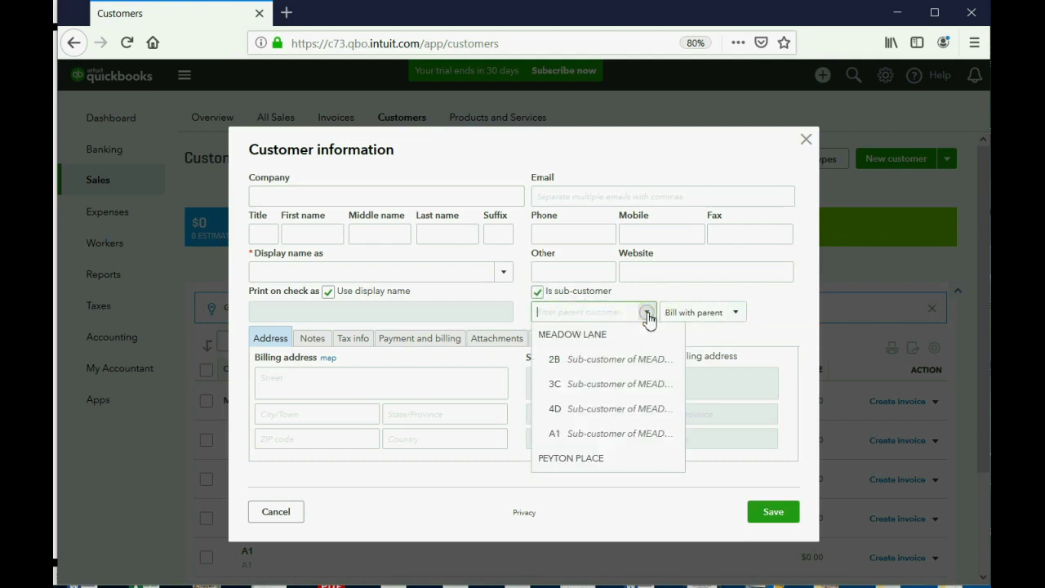
pyautogui.click(623, 435)
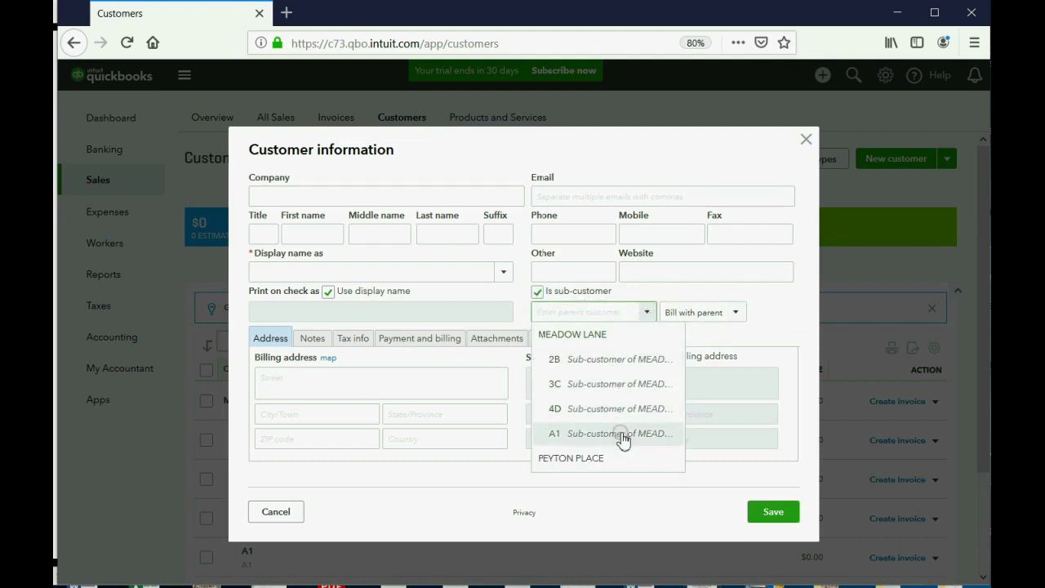
pyautogui.click(430, 197)
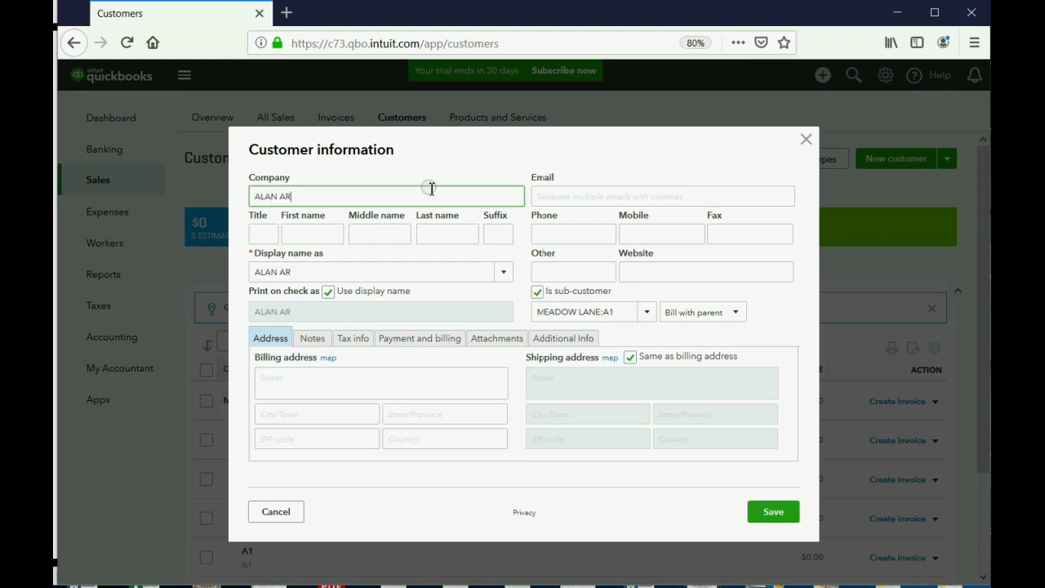
pyautogui.write('ALAN ARBY')
pyautogui.click(771, 512)
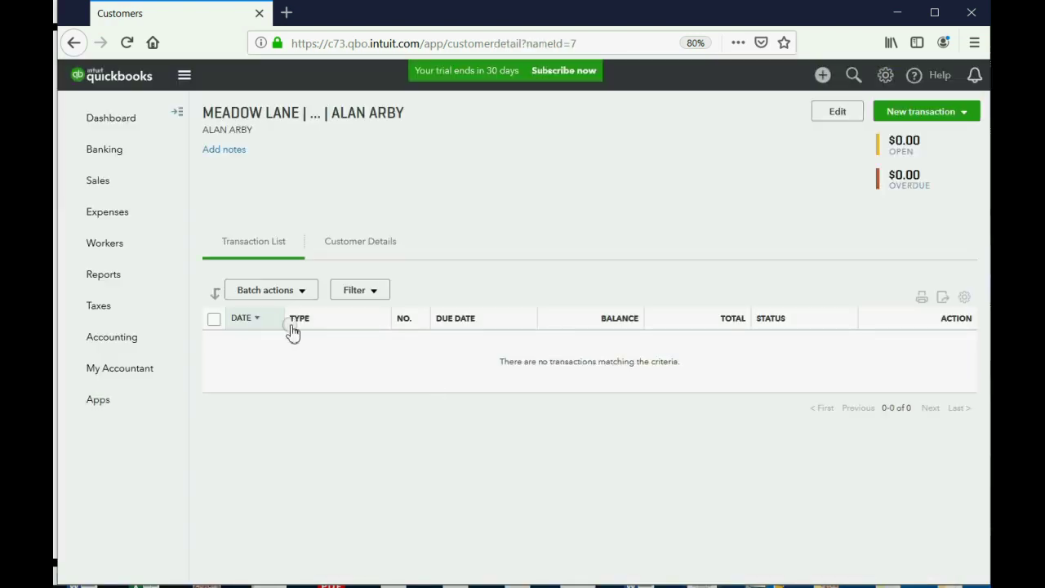
pyautogui.click(98, 186)
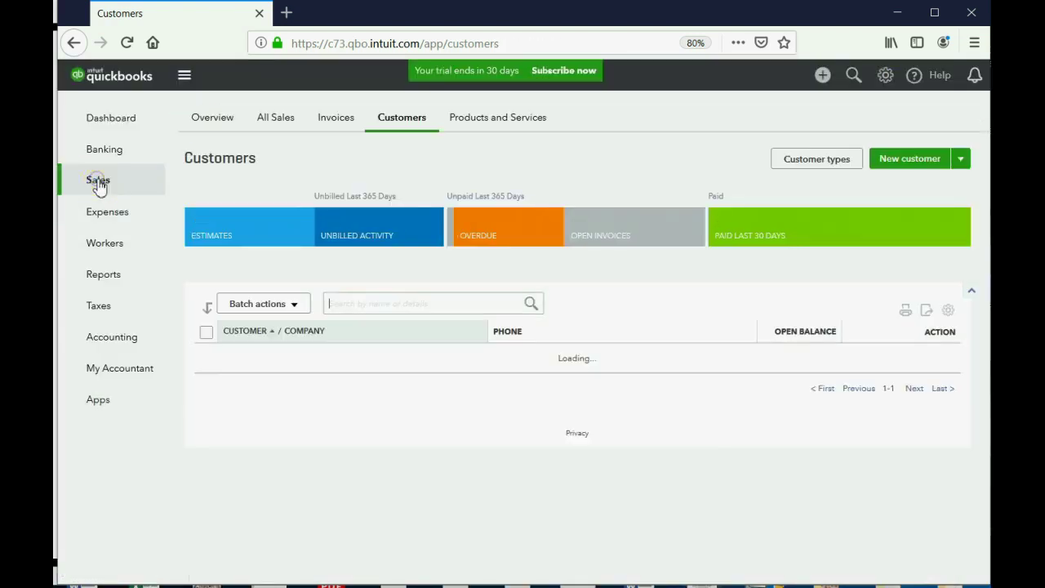
# - Review the tenant nested under A1, check the tenant list slide in PowerPoint, and switch back to QuickBooks
pyautogui.scroll(-2, 292, 318)
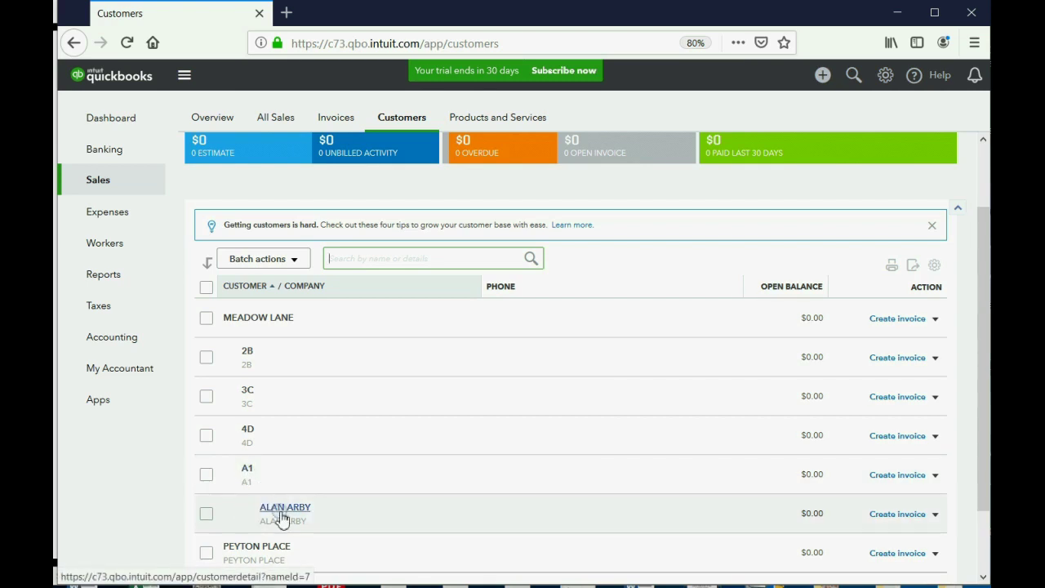
pyautogui.click(246, 472)
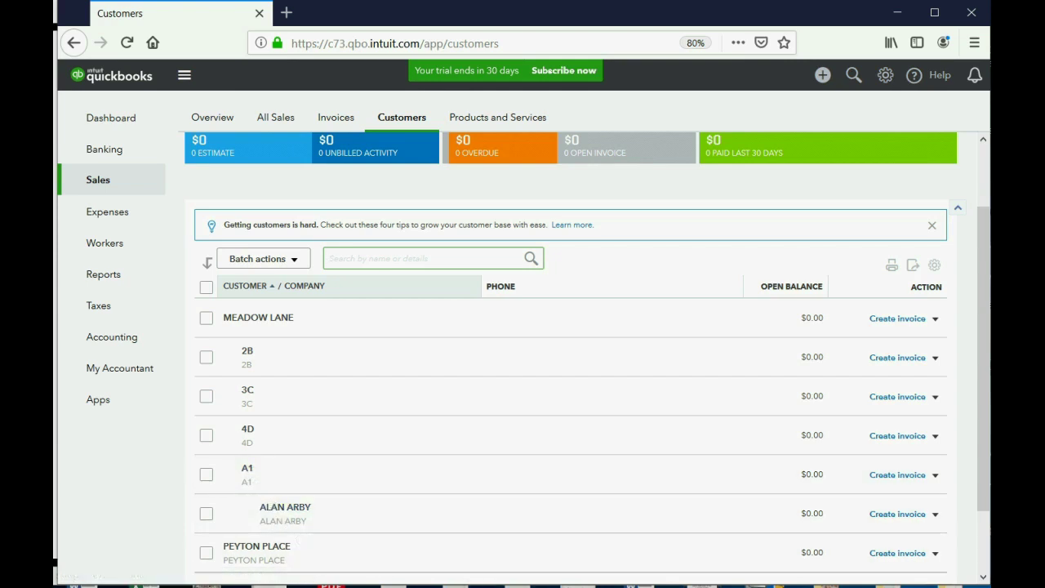
pyautogui.hotkey('alt', 'Tab')
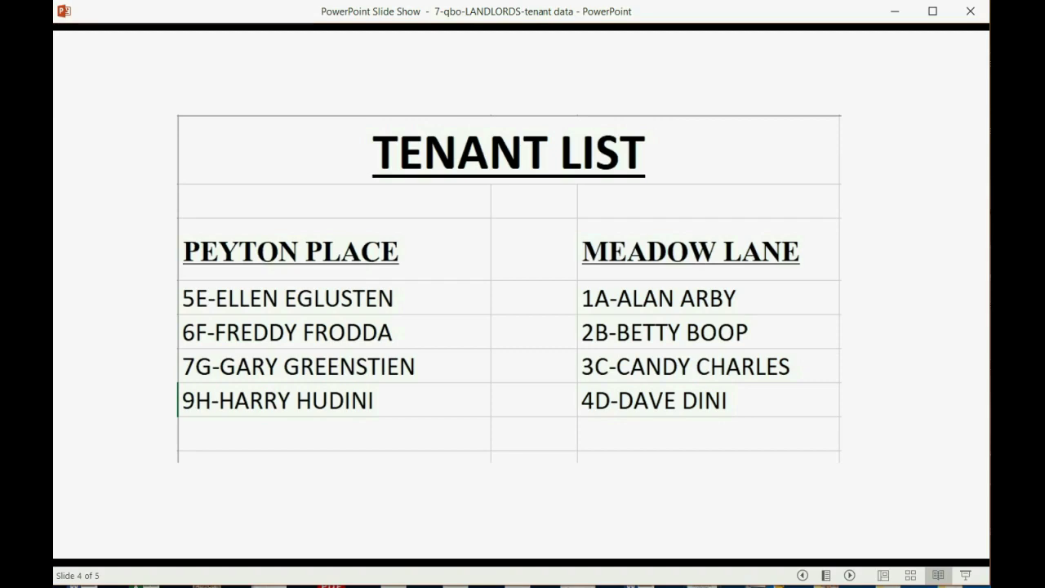
pyautogui.hotkey('alt', 'Tab')
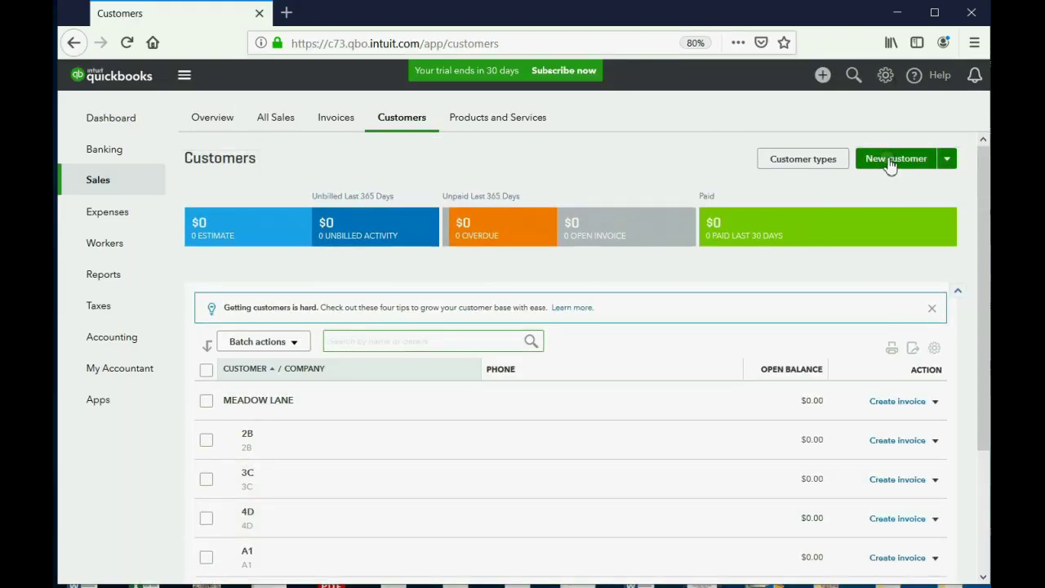
# - Create a sub-customer for unit 2B's tenant under parent MEADOW LANE:2B, using the tenant's full name as company, and reopen the customer list
pyautogui.click(891, 161)
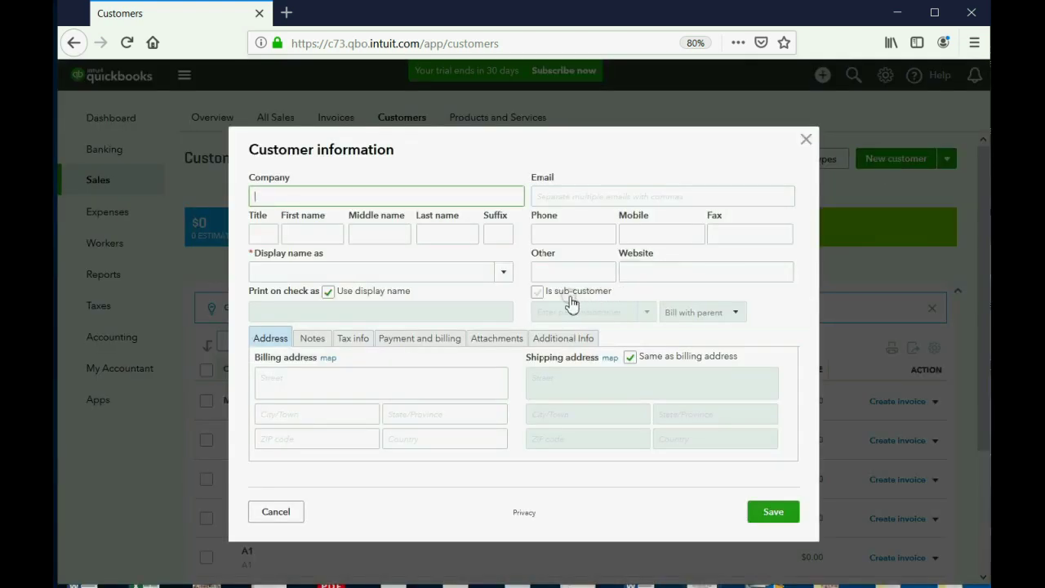
pyautogui.click(538, 291)
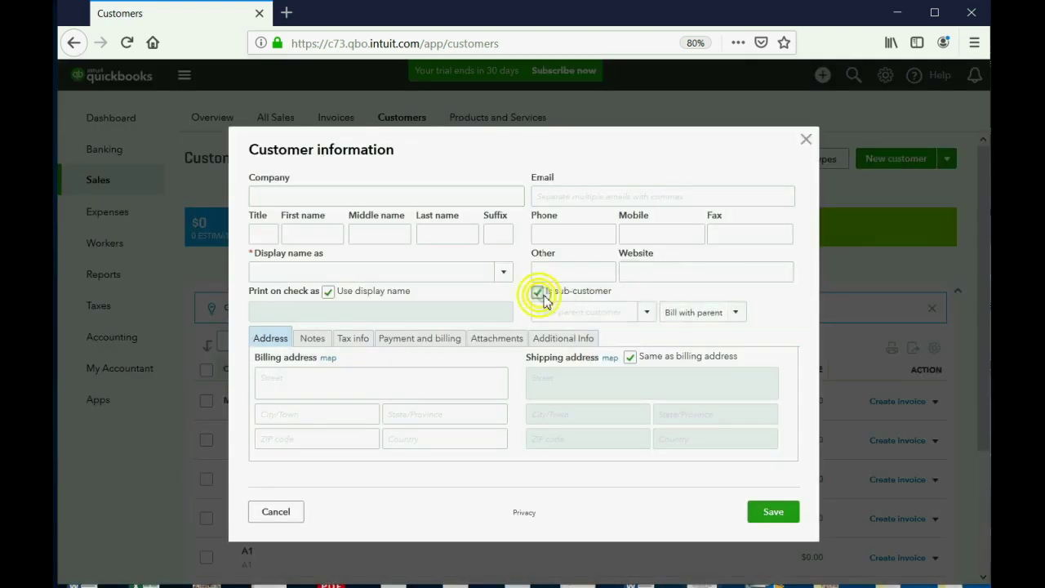
pyautogui.click(648, 315)
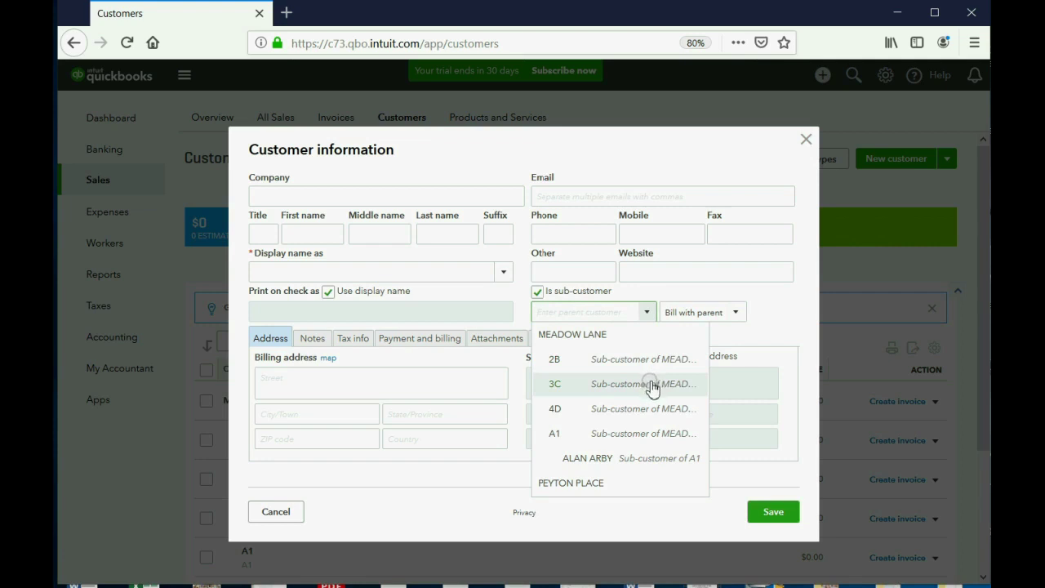
pyautogui.click(645, 362)
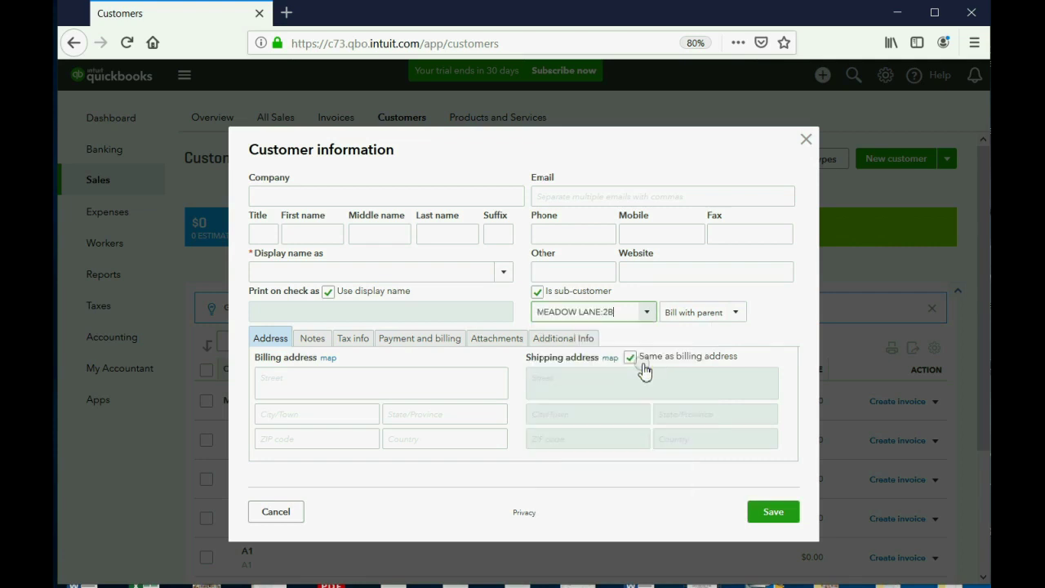
pyautogui.click(403, 201)
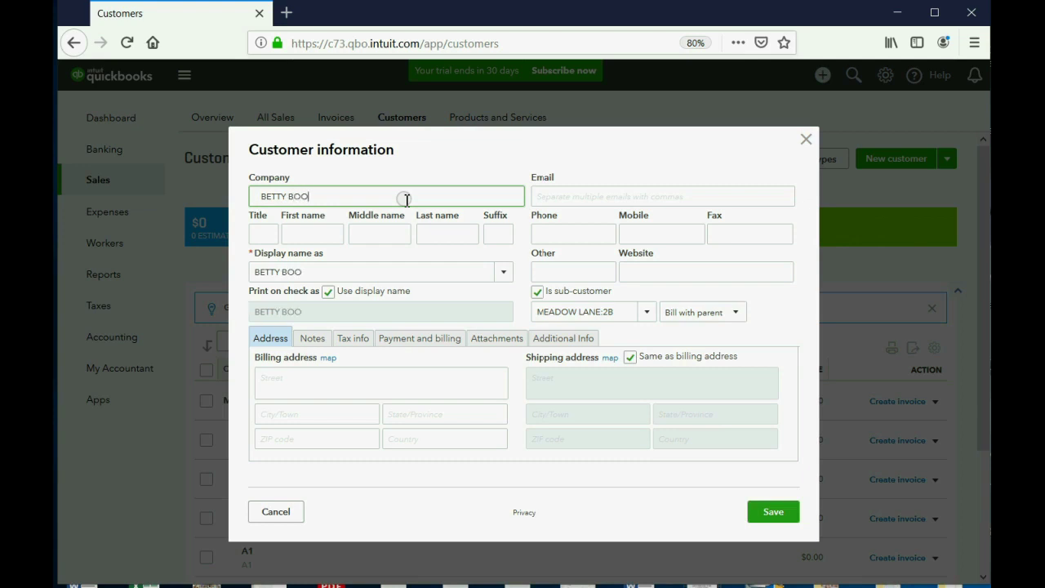
pyautogui.click(768, 512)
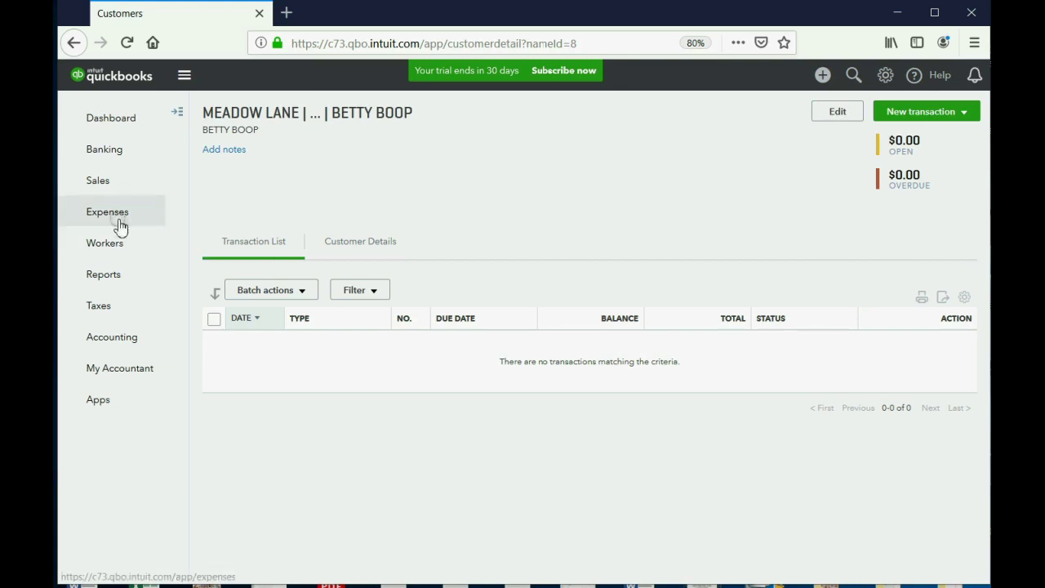
pyautogui.click(102, 188)
pyautogui.scroll(-2, 310, 325)
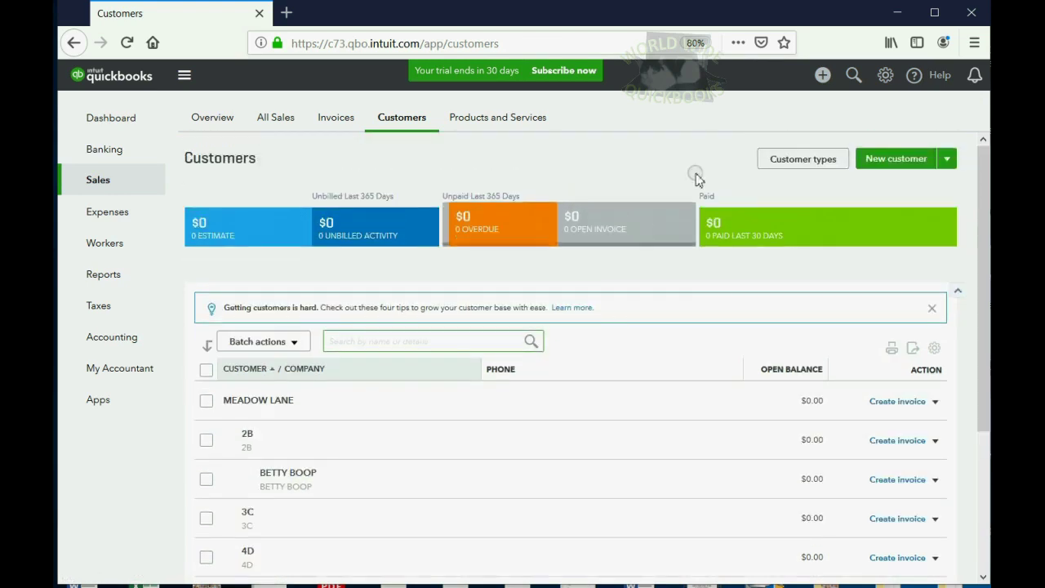
# - Create a sub-customer for unit 3C's tenant under parent MEADOW LANE:3C, using the tenant's full name as company, and reopen the customer list
pyautogui.scroll(2, 695, 175)
pyautogui.click(882, 161)
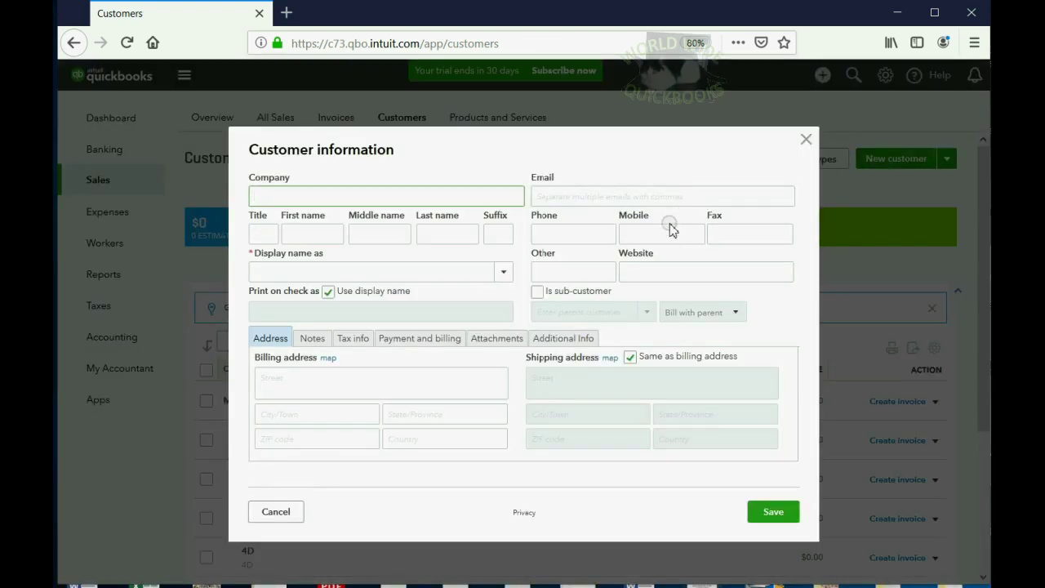
pyautogui.click(538, 292)
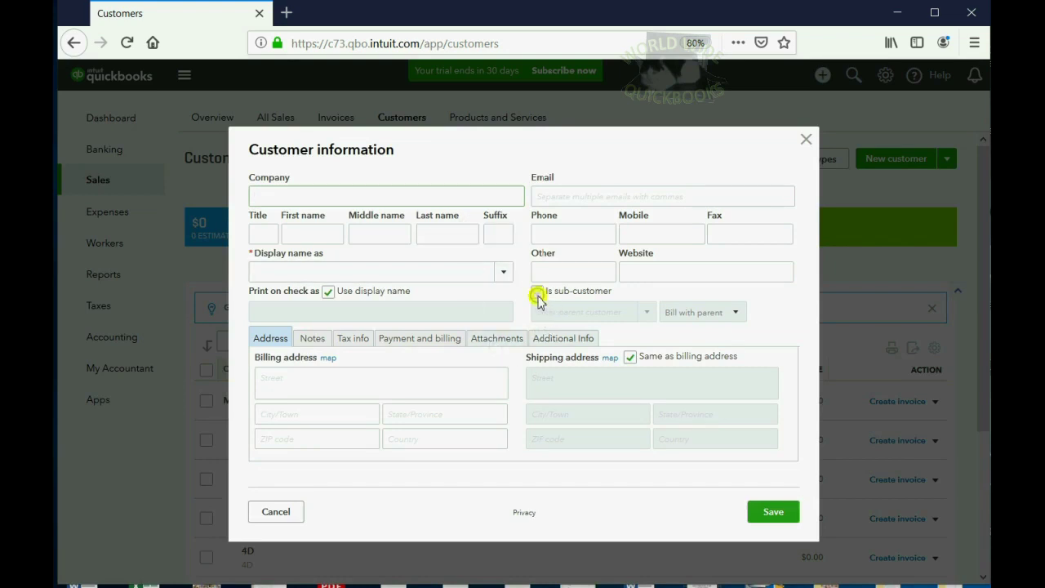
pyautogui.click(648, 315)
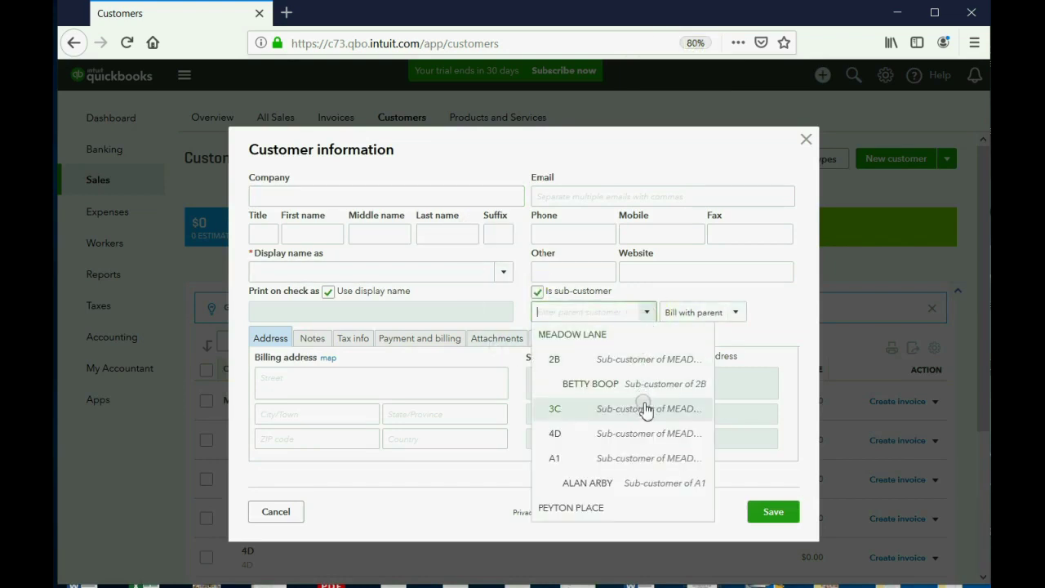
pyautogui.click(645, 409)
pyautogui.click(428, 198)
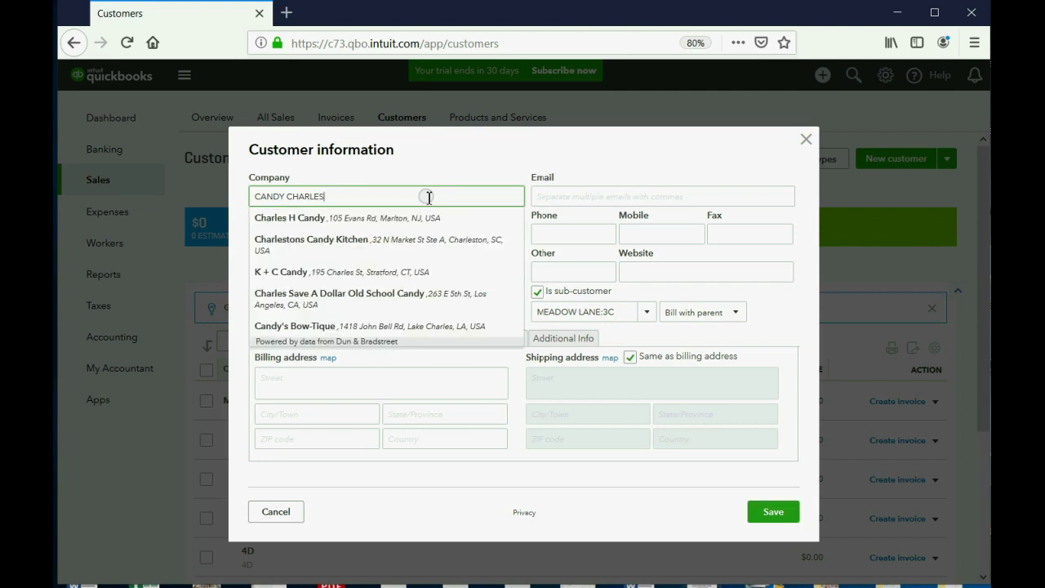
pyautogui.click(773, 512)
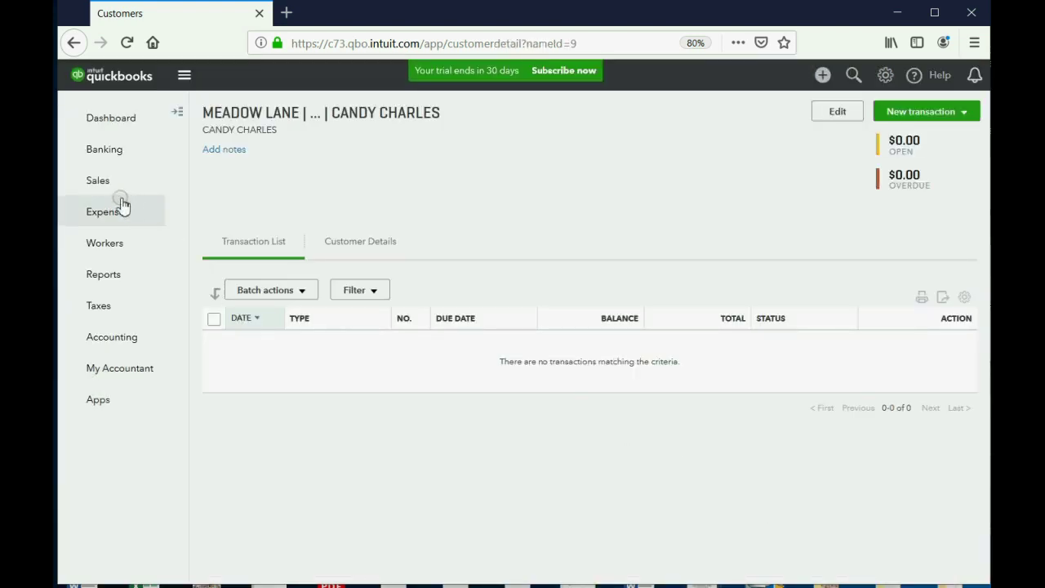
pyautogui.click(100, 183)
pyautogui.scroll(-3, 420, 316)
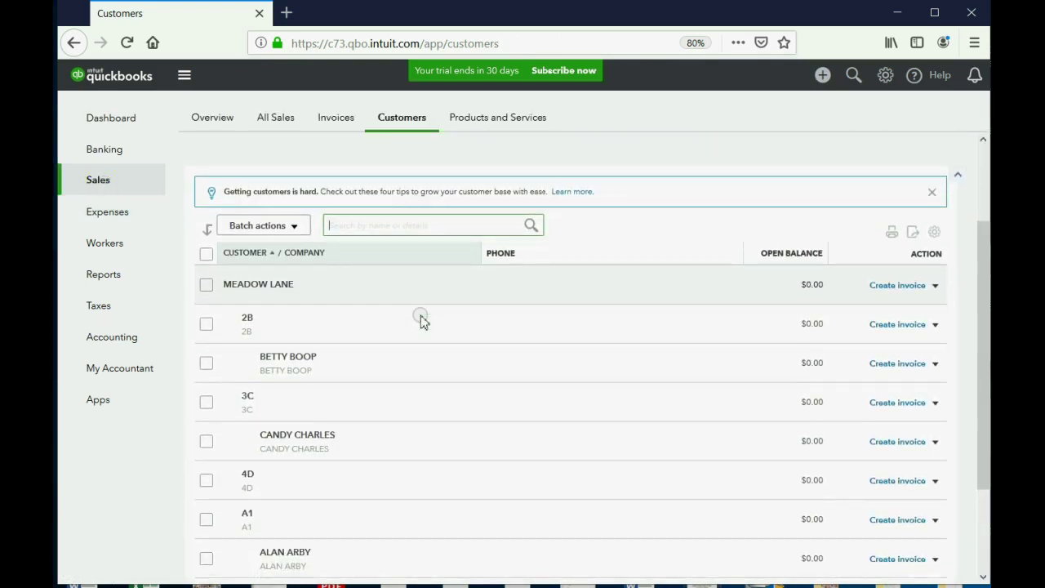
# - Create a sub-customer for unit 4D's tenant under parent MEADOW LANE:4D, using the tenant's full name as company, and return to the customer list
pyautogui.scroll(3, 420, 319)
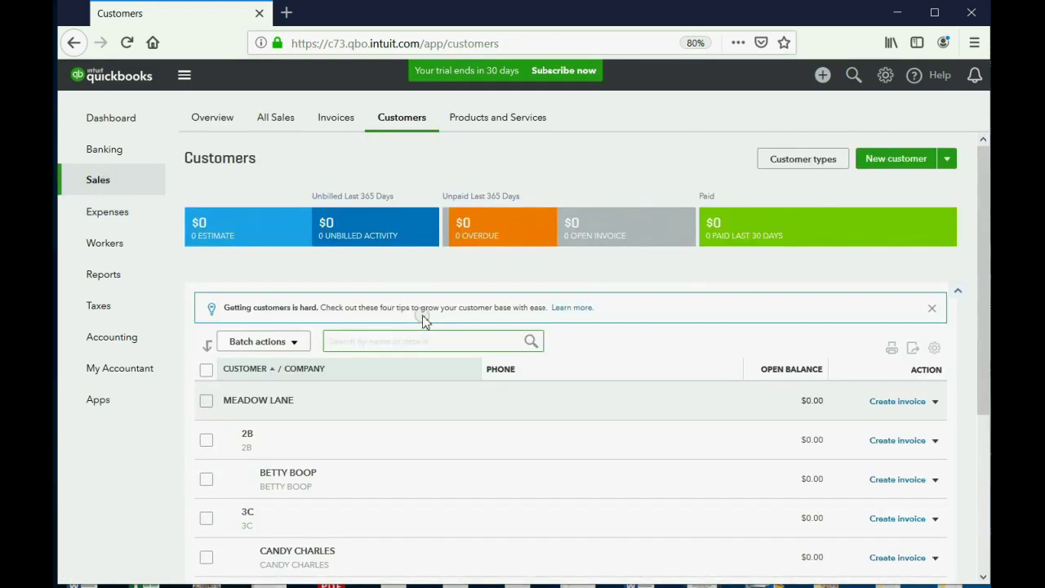
pyautogui.click(899, 165)
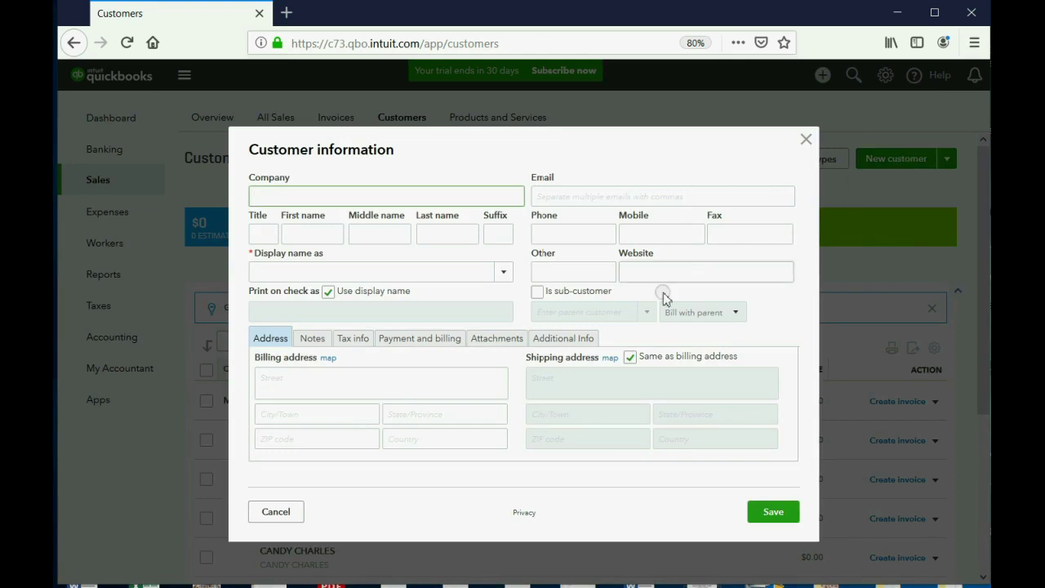
pyautogui.click(537, 292)
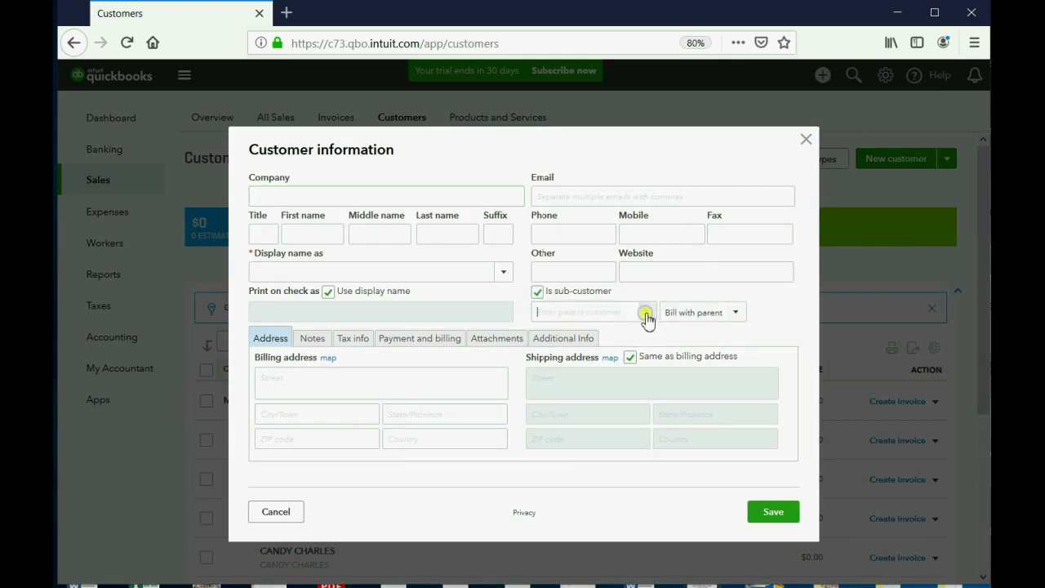
pyautogui.click(647, 313)
pyautogui.scroll(-1, 643, 392)
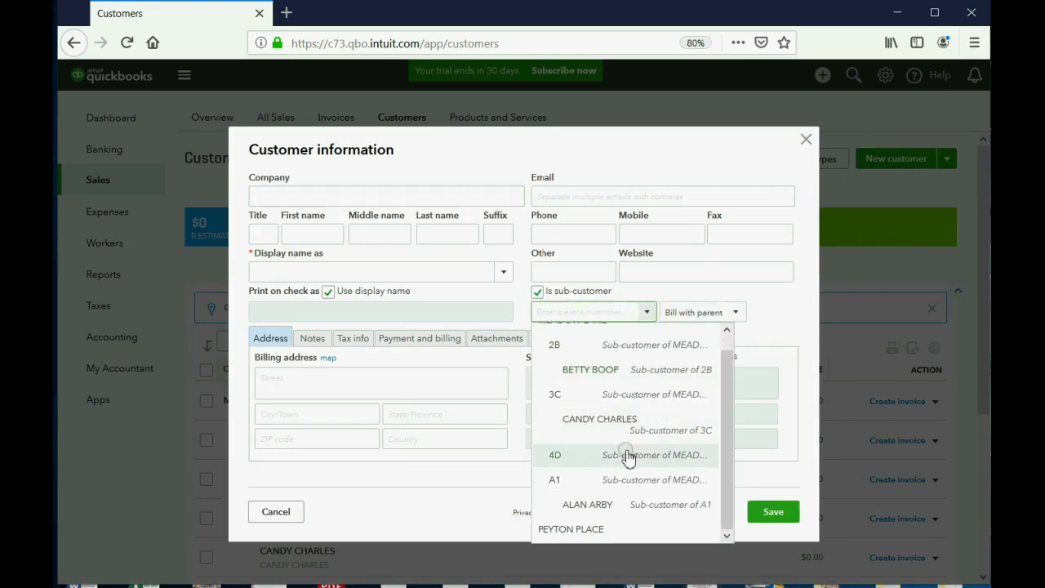
pyautogui.click(627, 457)
pyautogui.click(437, 194)
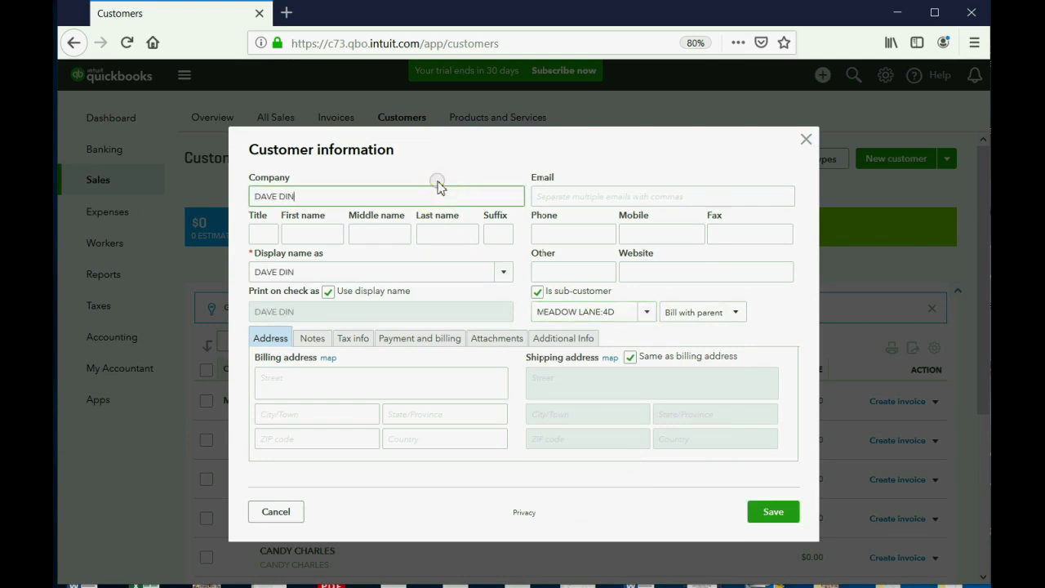
pyautogui.click(763, 513)
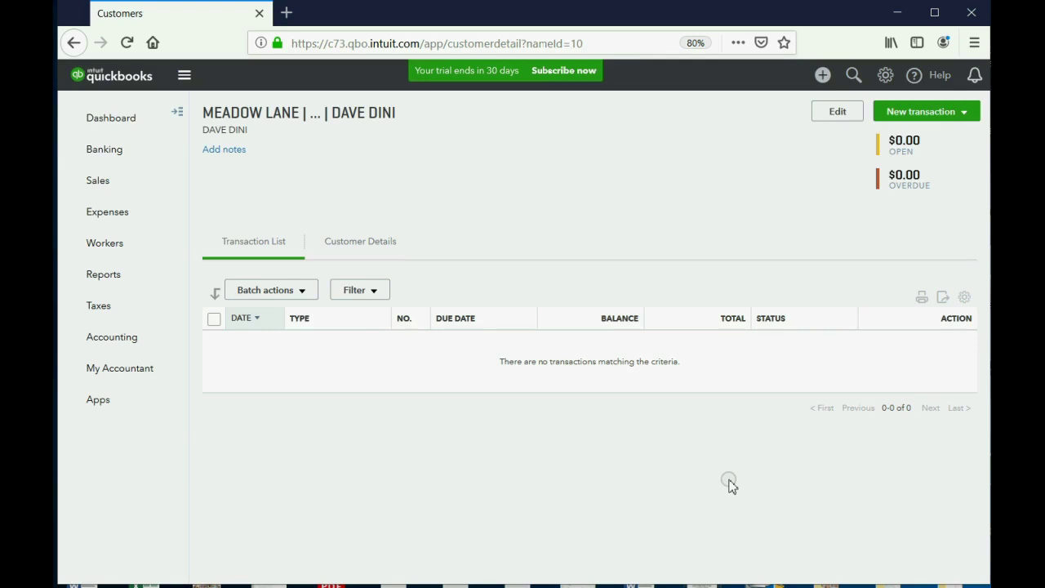
pyautogui.click(119, 181)
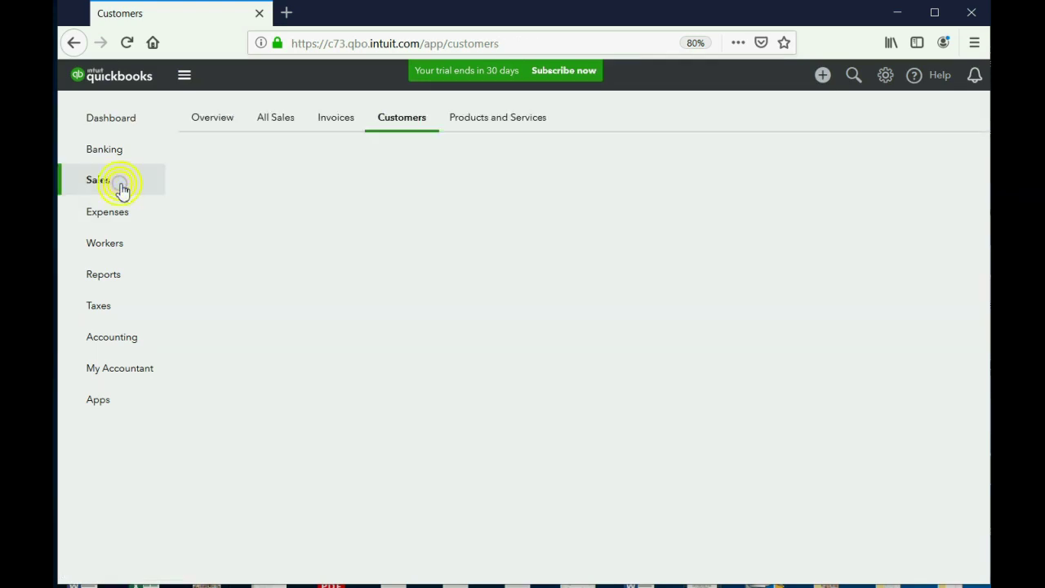
# - Review the units and tenants nested under MEADOW LANE in the customer list, and switch to the PowerPoint slide show
pyautogui.scroll(-1, 467, 405)
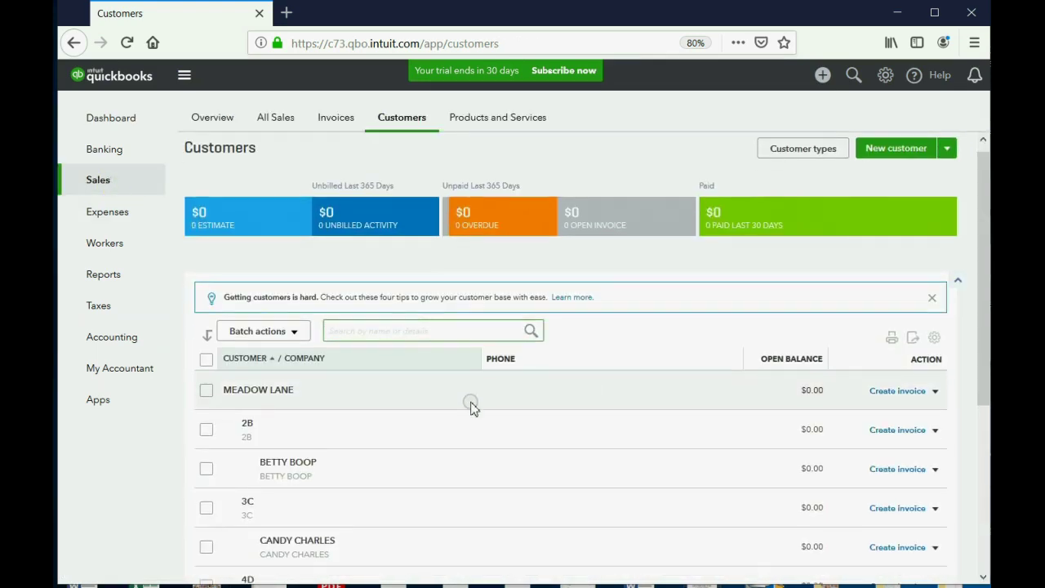
pyautogui.scroll(-3, 461, 414)
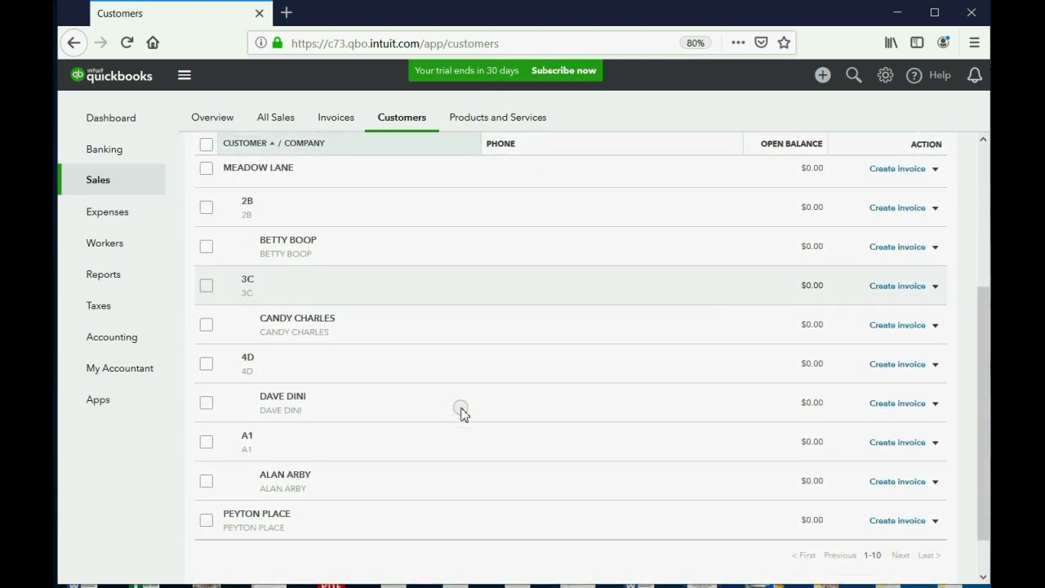
pyautogui.scroll(1, 461, 414)
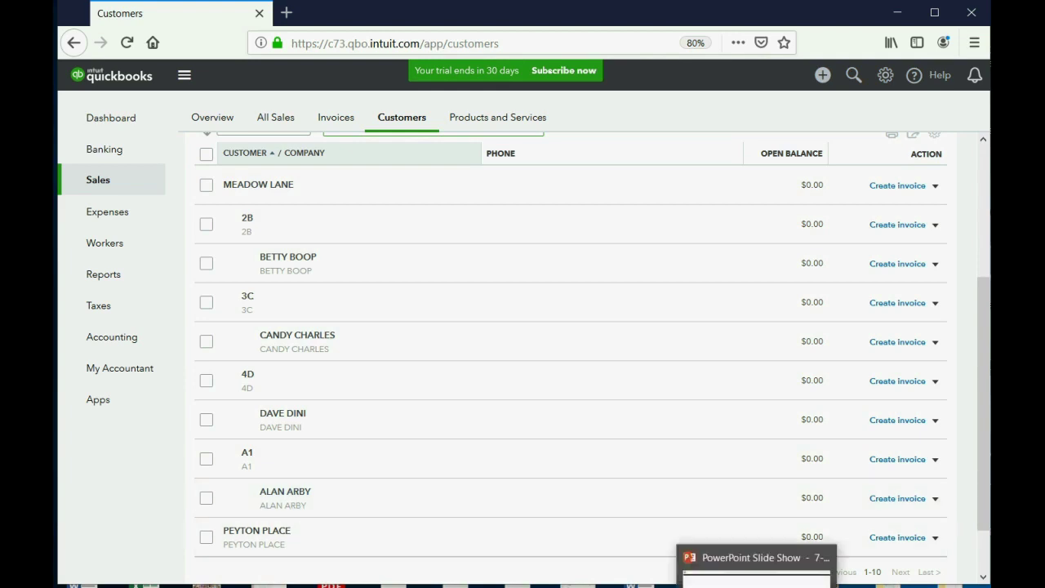
pyautogui.click(759, 576)
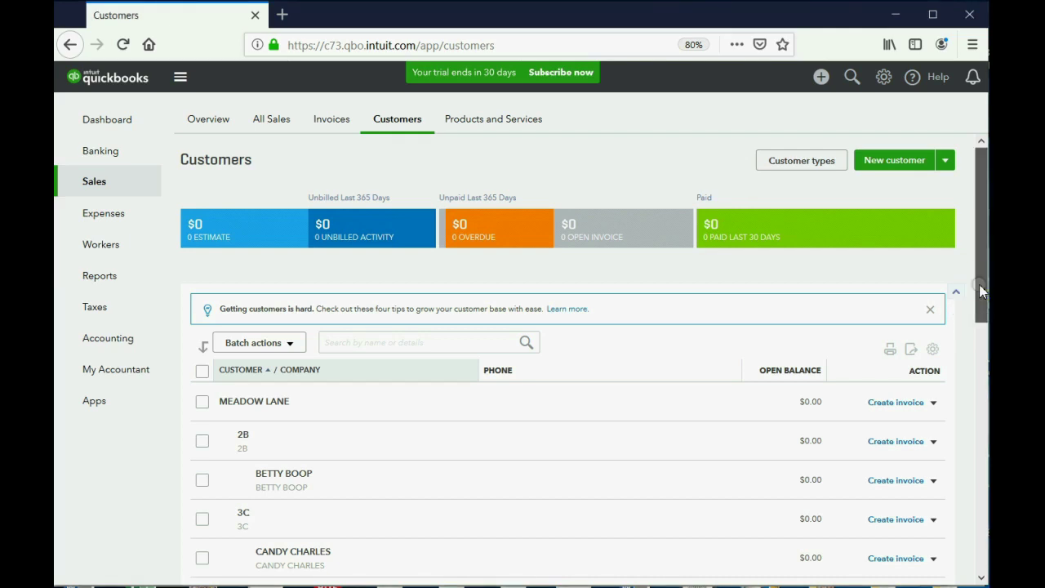
# - Examine the units and tenants nested under PEYTON PLACE in QuickBooks, and return to the MEADOW LANE entries
pyautogui.moveTo(983, 291); pyautogui.dragTo(970, 523)
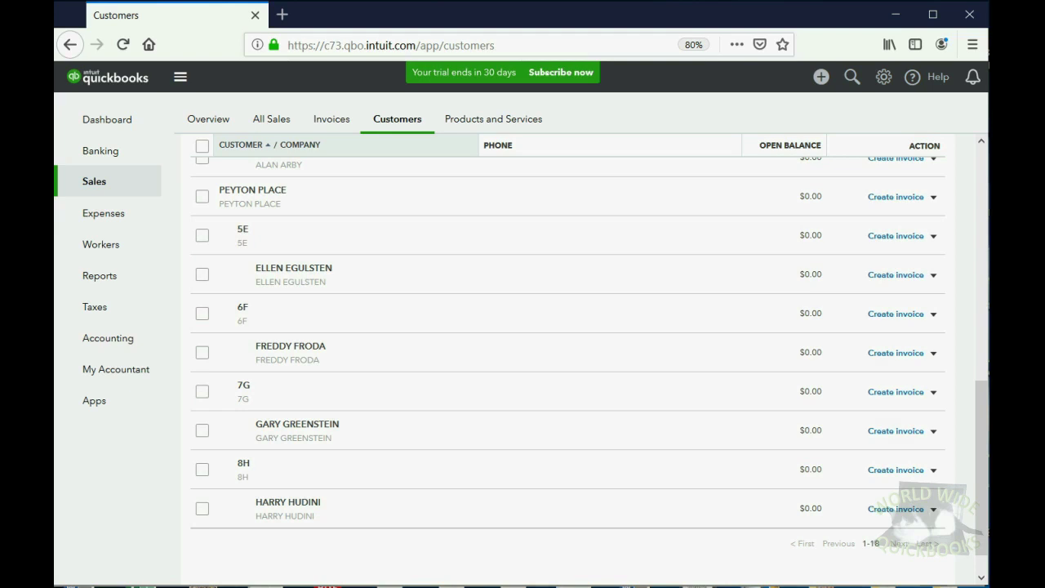
pyautogui.scroll(-1, 978, 516)
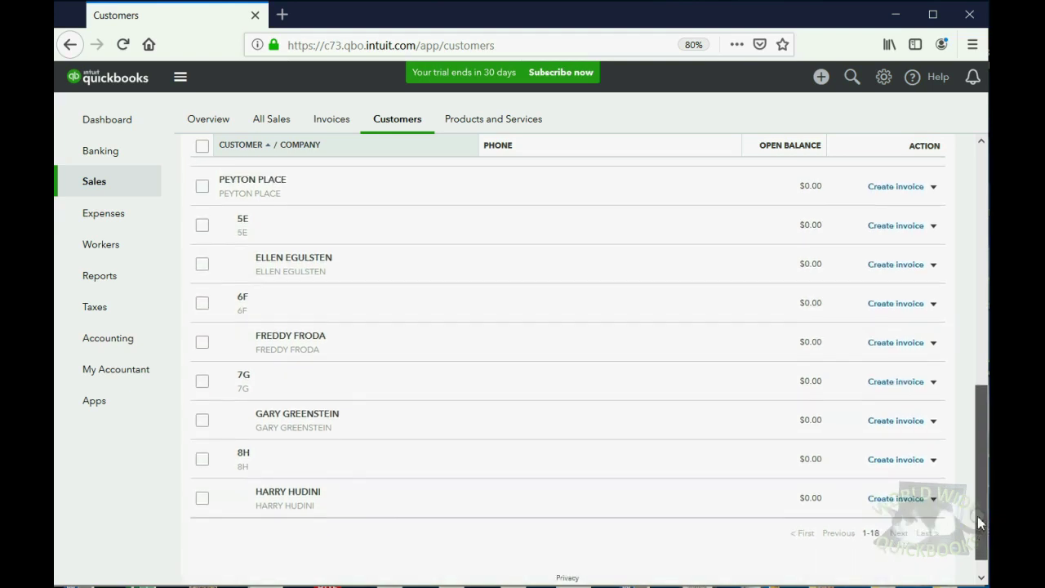
pyautogui.moveTo(977, 516); pyautogui.dragTo(962, 256)
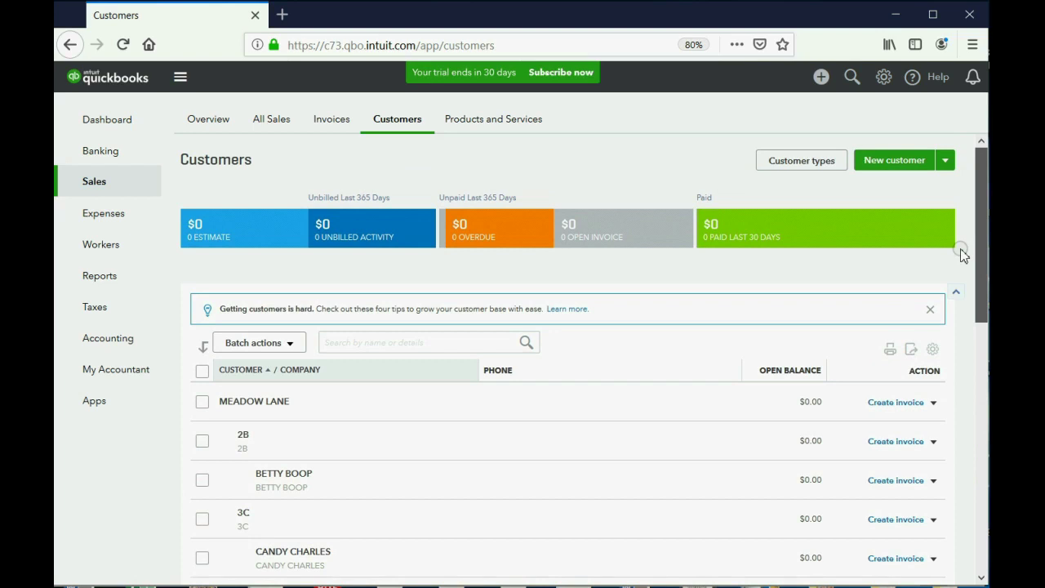
pyautogui.moveTo(962, 256); pyautogui.dragTo(967, 324)
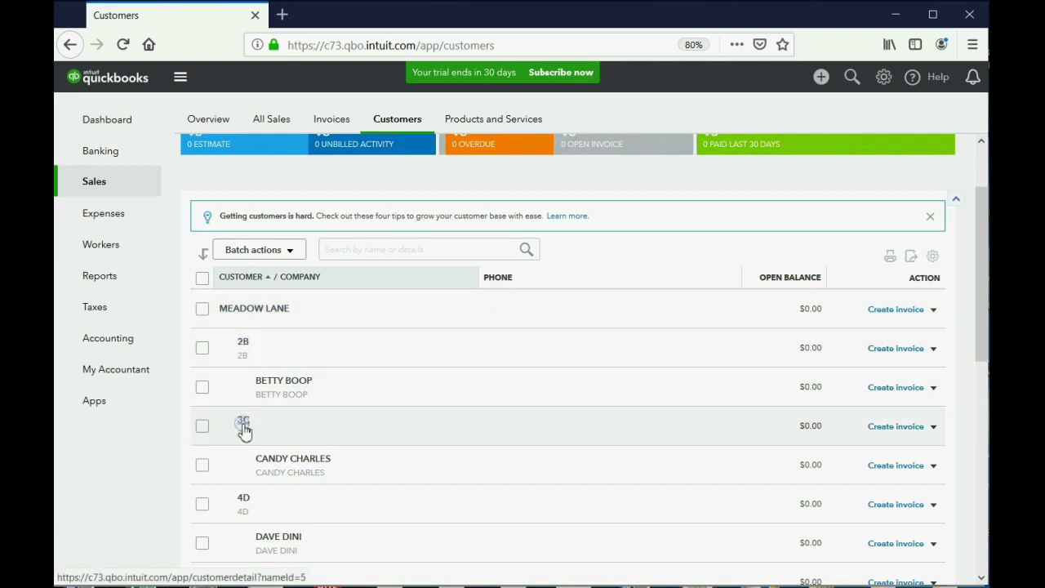
# - Open the customer record of unit 3C's tenant for editing, enter placeholder text in its notes, and close it without saving
pyautogui.click(279, 461)
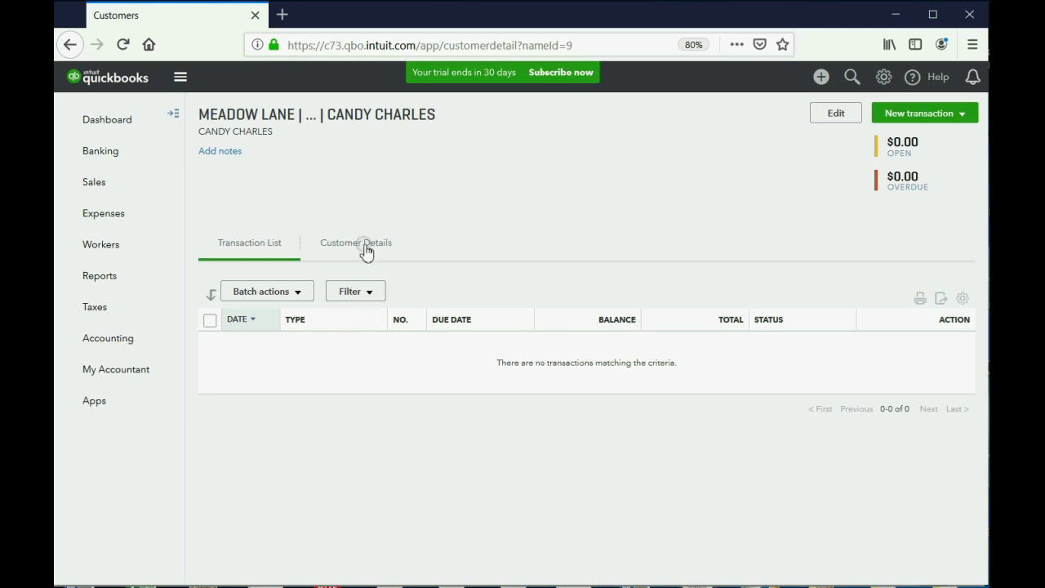
pyautogui.click(829, 114)
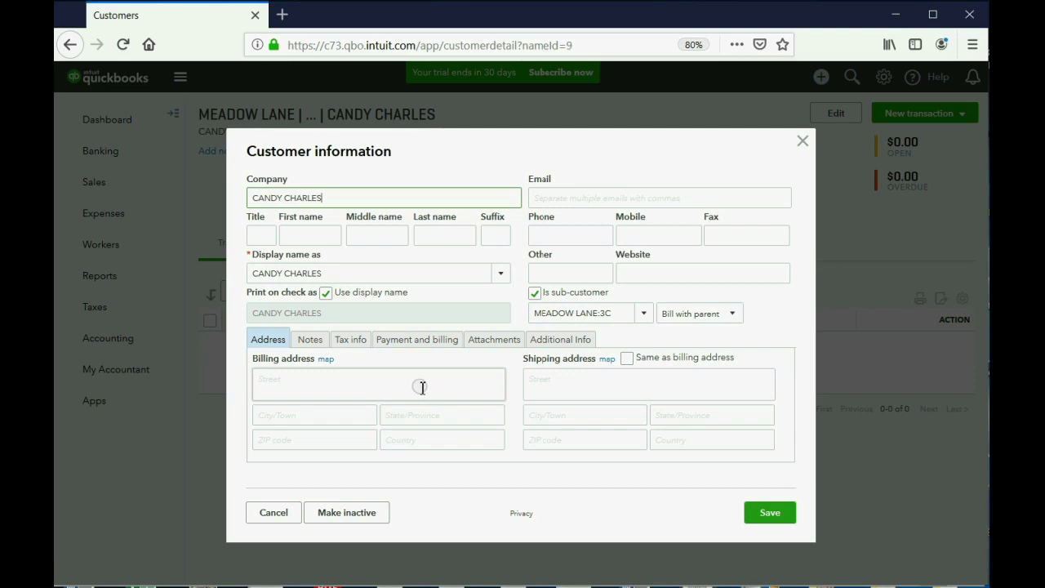
pyautogui.click(311, 344)
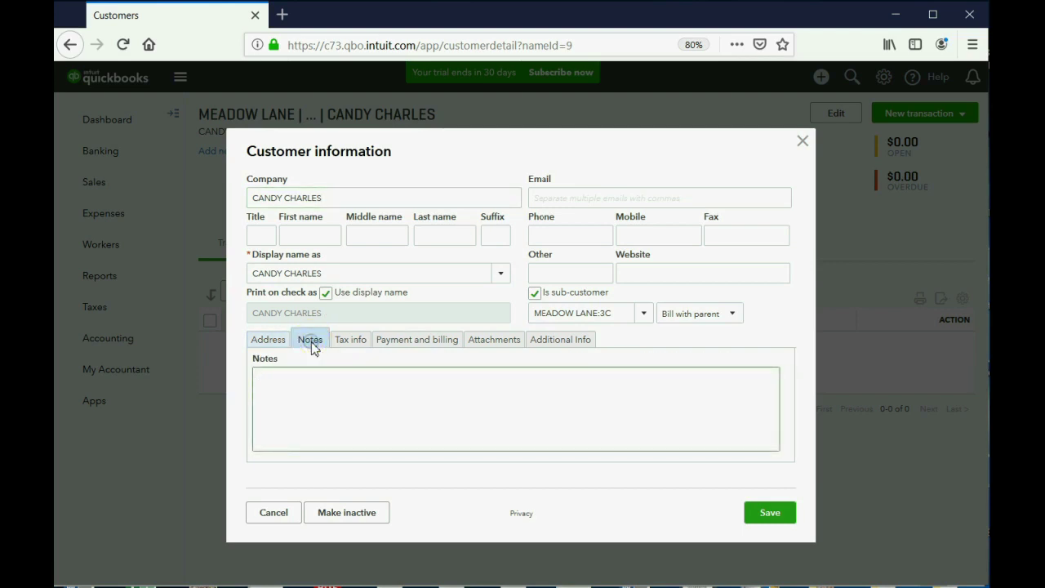
pyautogui.click(323, 402)
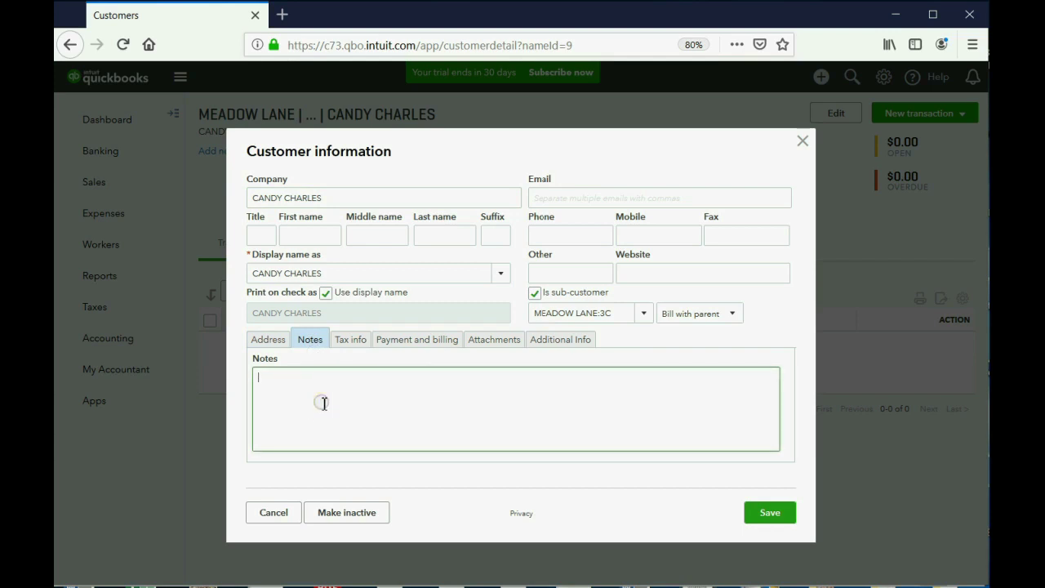
pyautogui.write('YHRTYTRYTRYTRRTTRYRYRYURUK76 N6U76')
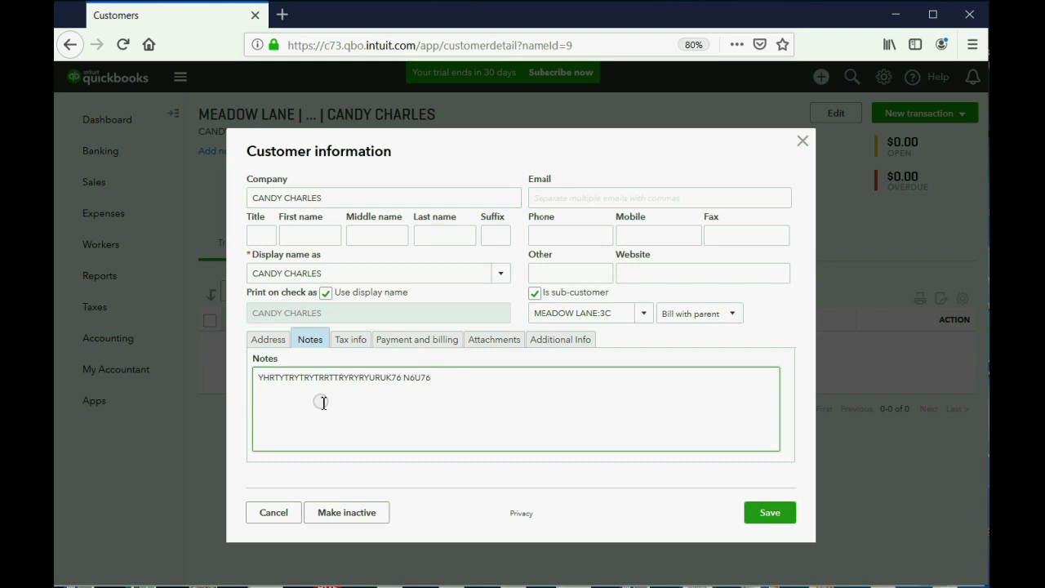
pyautogui.click(803, 143)
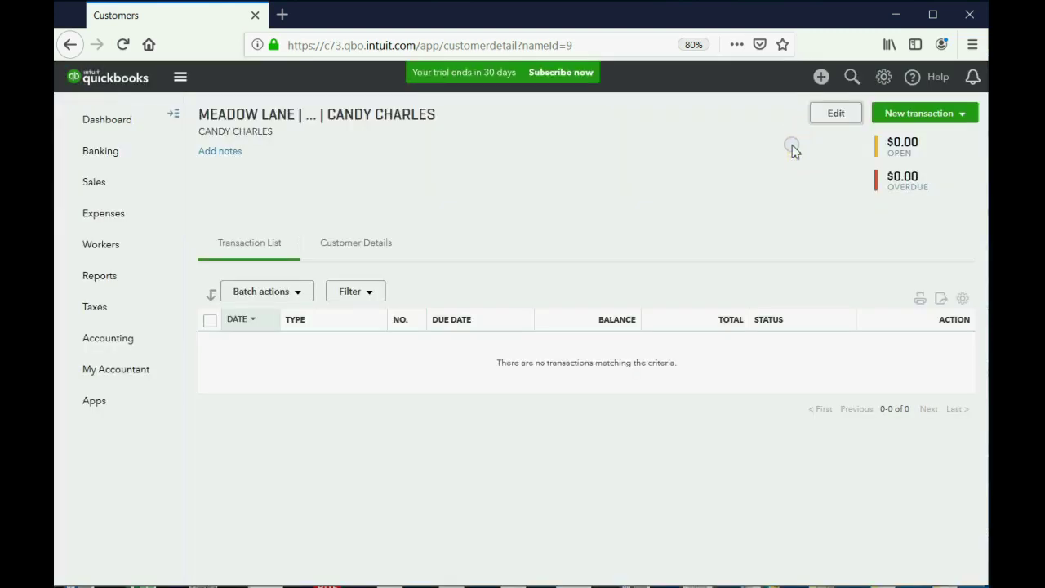